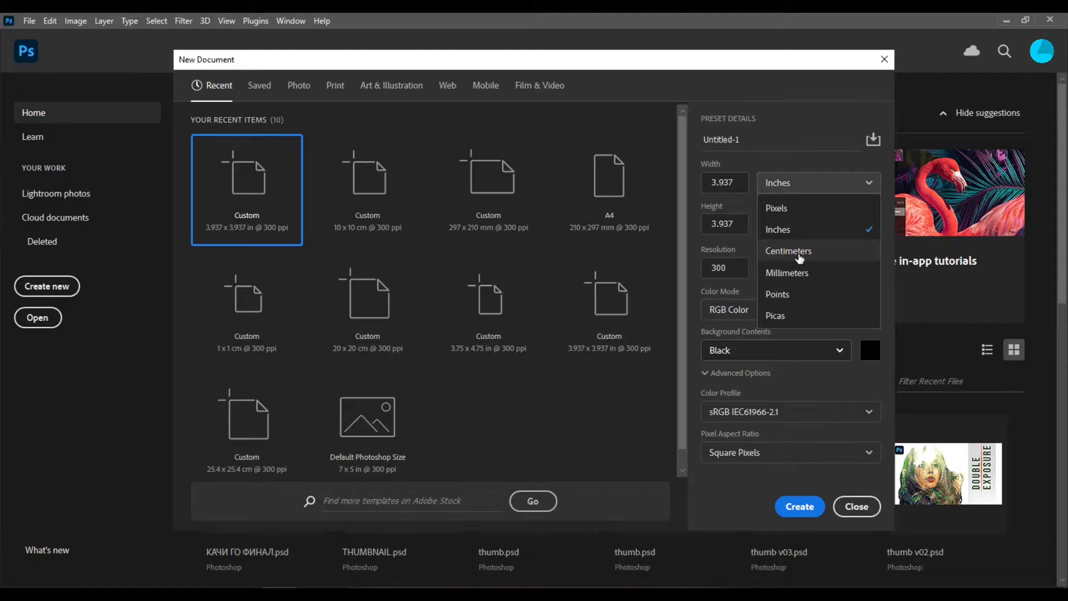
Create a 10 x 10 centimeter document at 300 pixels/inch in RGB Color with black background contents.
{"action": "left_click", "coordinate": [740, 224]}
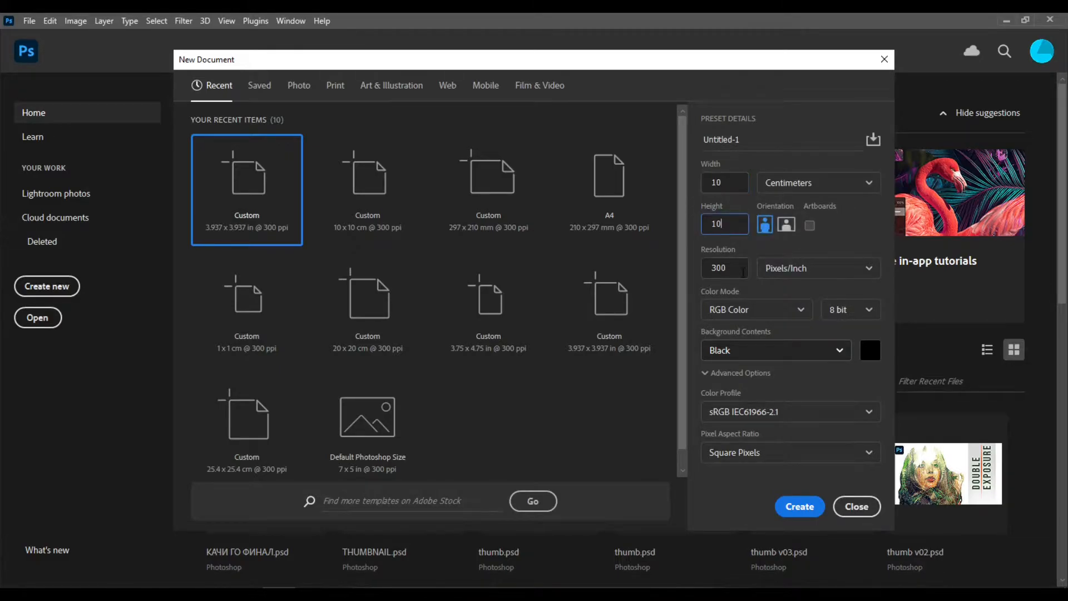
{"action": "left_click", "coordinate": [736, 268]}
{"action": "left_click", "coordinate": [833, 351]}
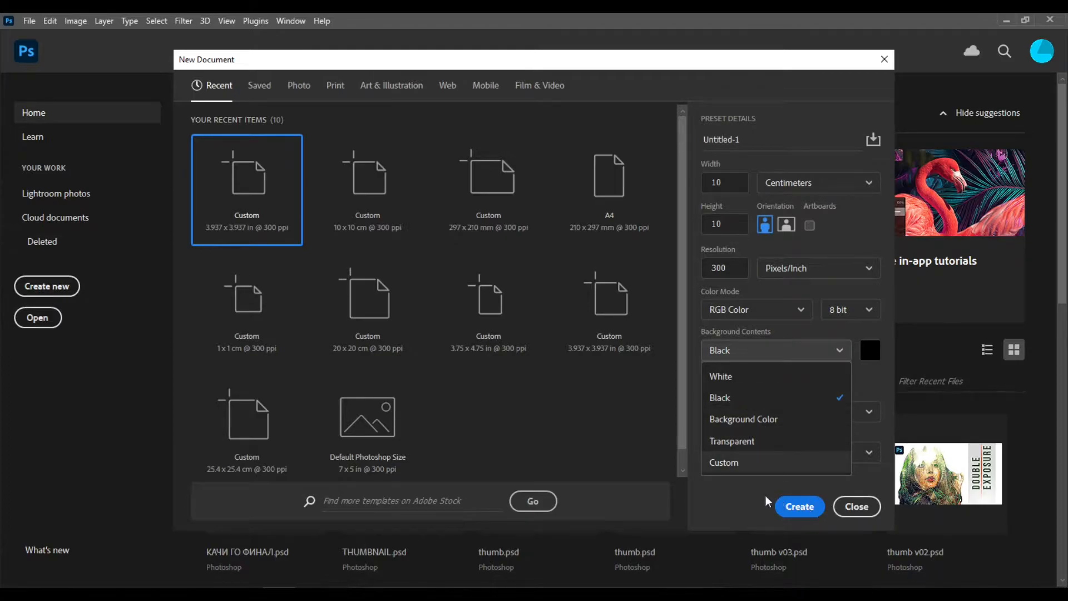
{"action": "left_click", "coordinate": [797, 506]}
{"action": "left_click", "coordinate": [799, 507]}
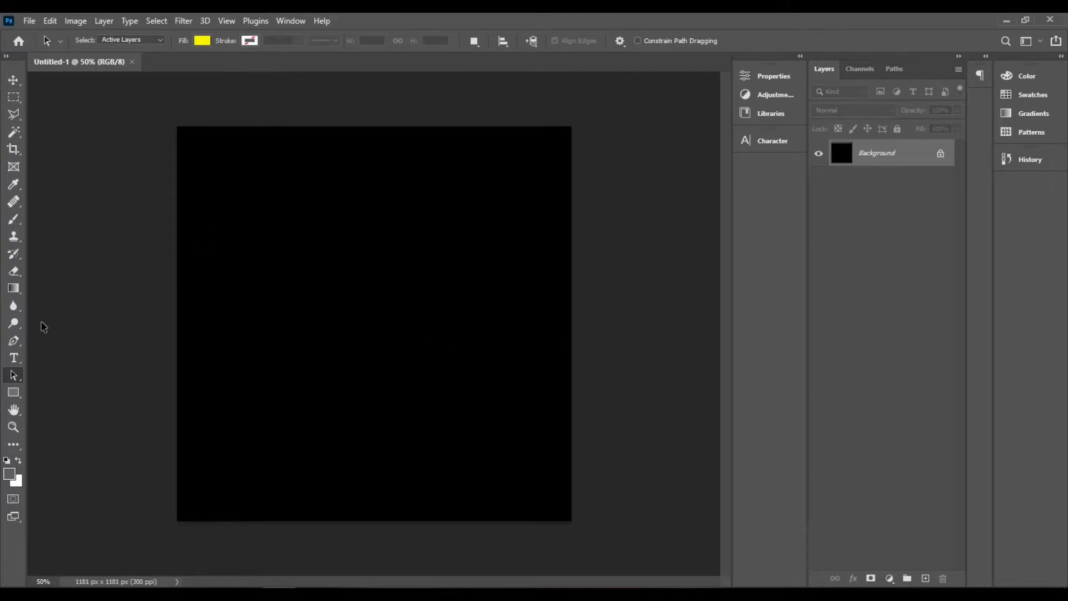
Add the letter A in Allumi Std Regular at 184 pt, coloured 5f5f5f, and position it slightly above the canvas centre.
{"action": "left_click", "coordinate": [14, 360]}
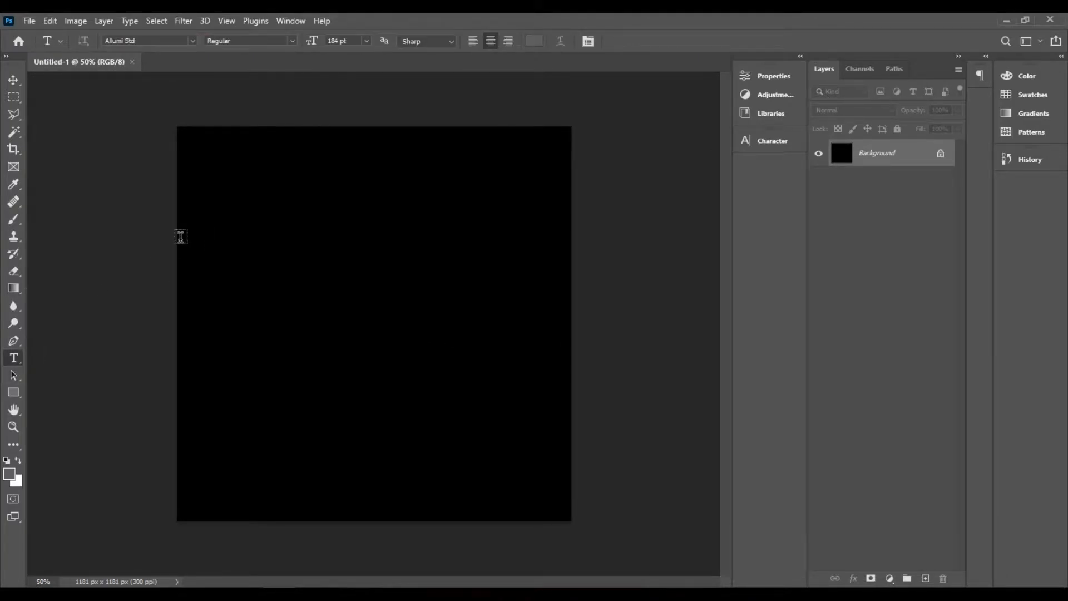
{"action": "left_click", "coordinate": [192, 42]}
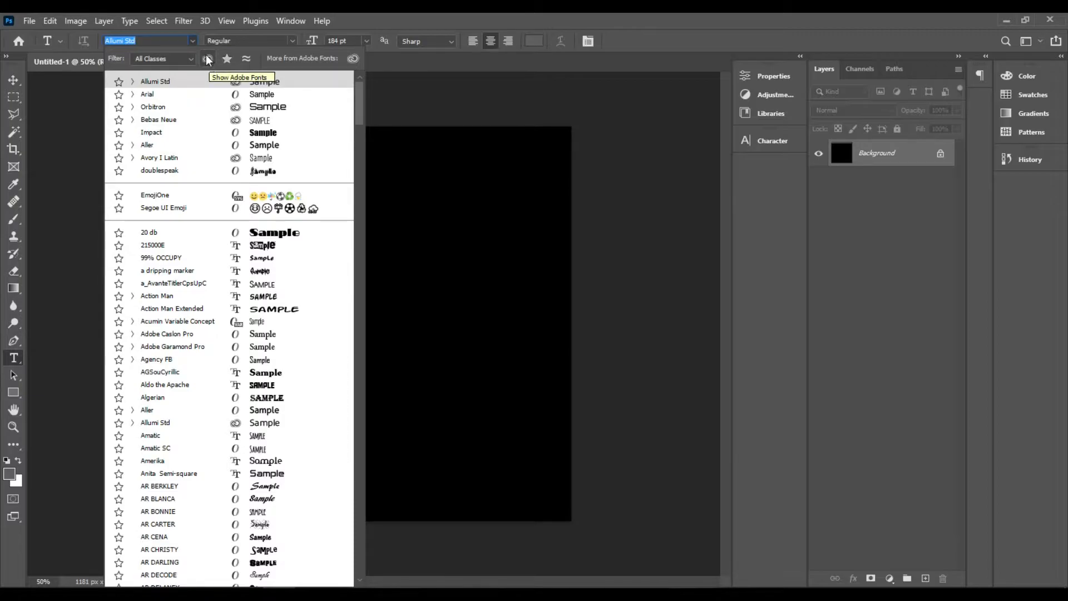
{"action": "left_click", "coordinate": [346, 19]}
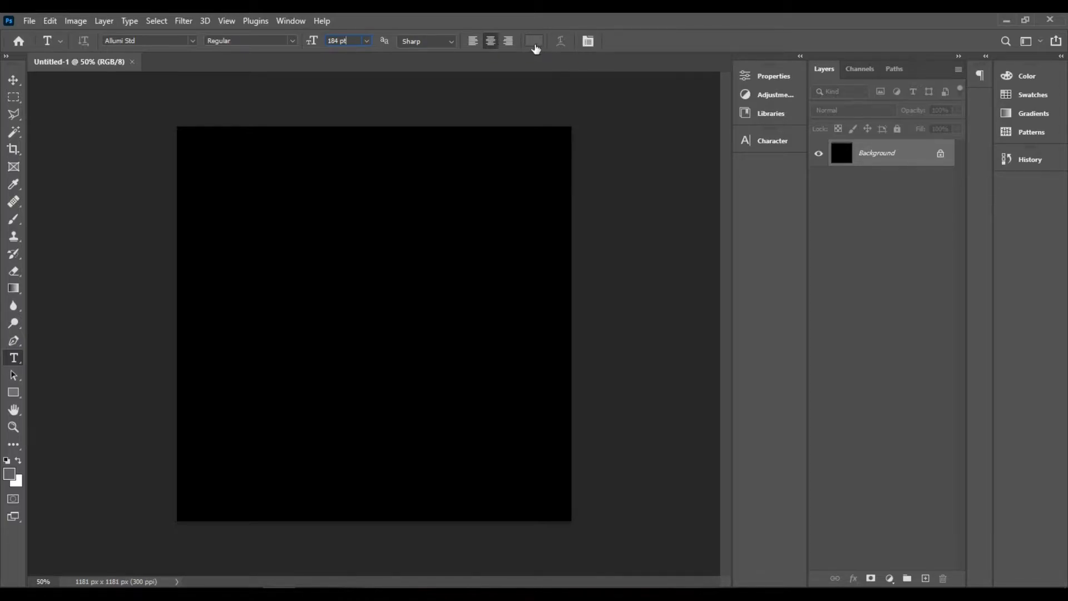
{"action": "left_click", "coordinate": [534, 41]}
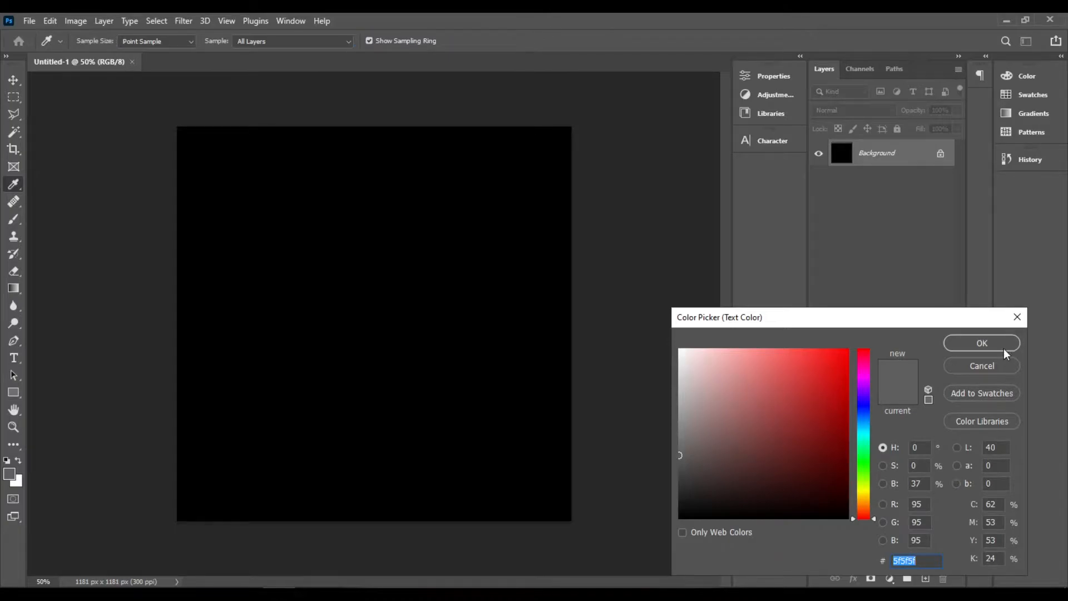
{"action": "left_click", "coordinate": [996, 344]}
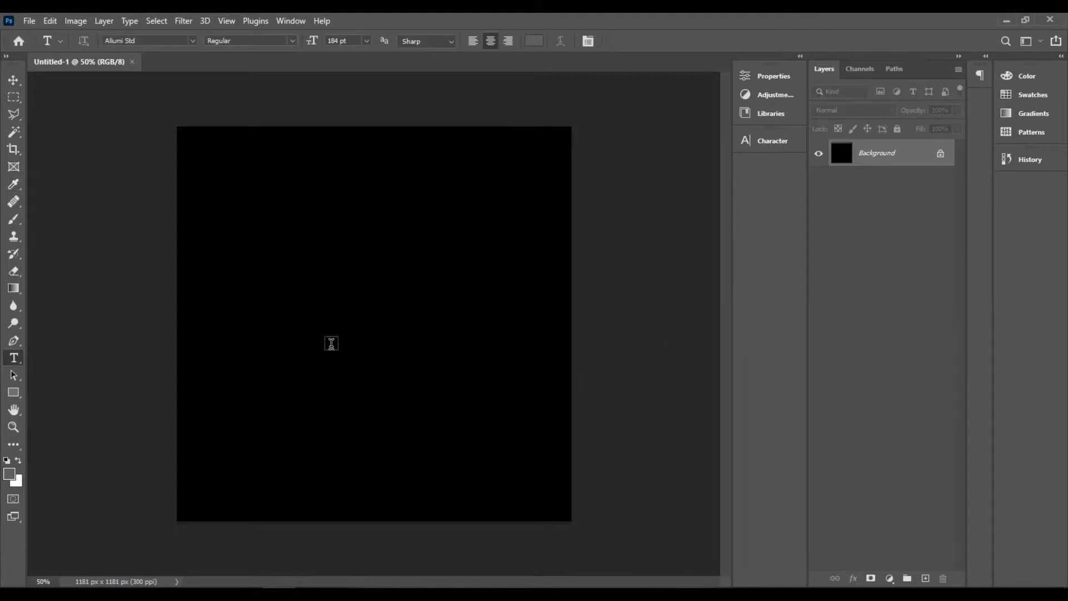
{"action": "left_click", "coordinate": [331, 343]}
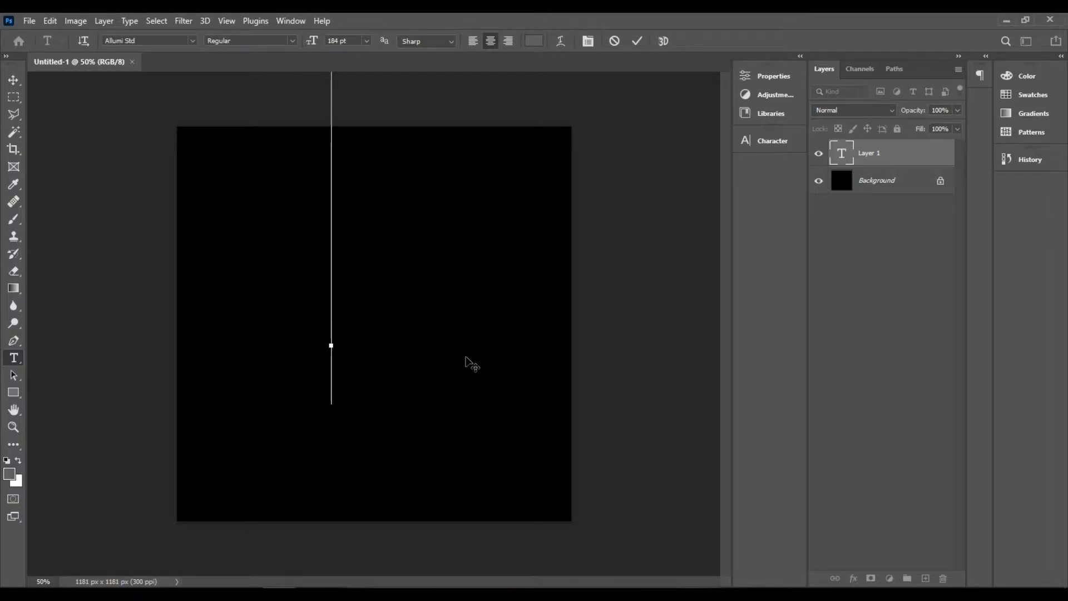
{"action": "type", "text": "A"}
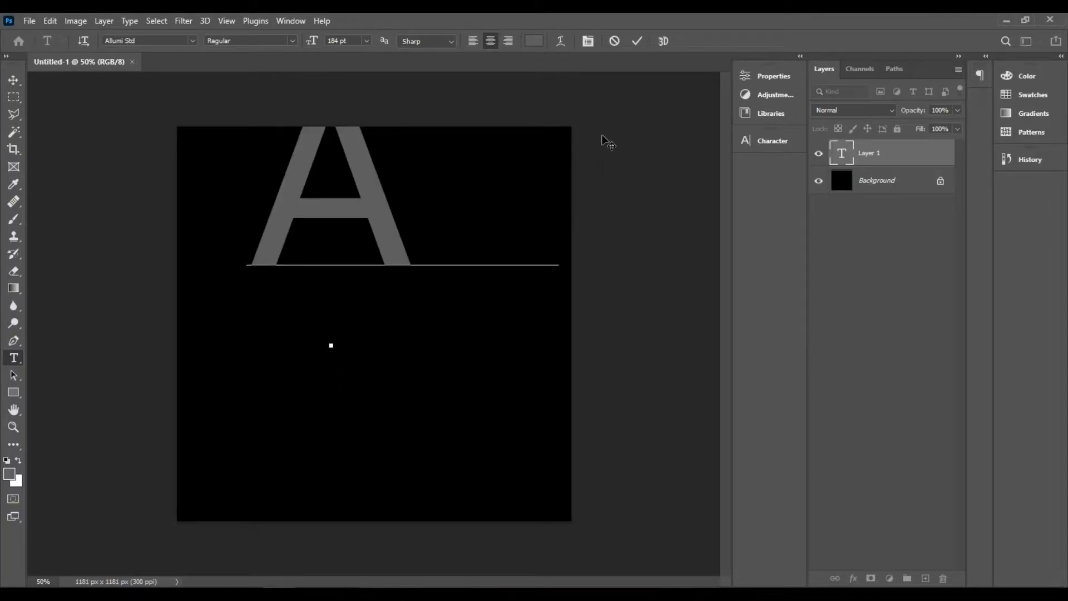
{"action": "left_click_drag", "start_coordinate": [384, 348], "coordinate": [417, 463]}
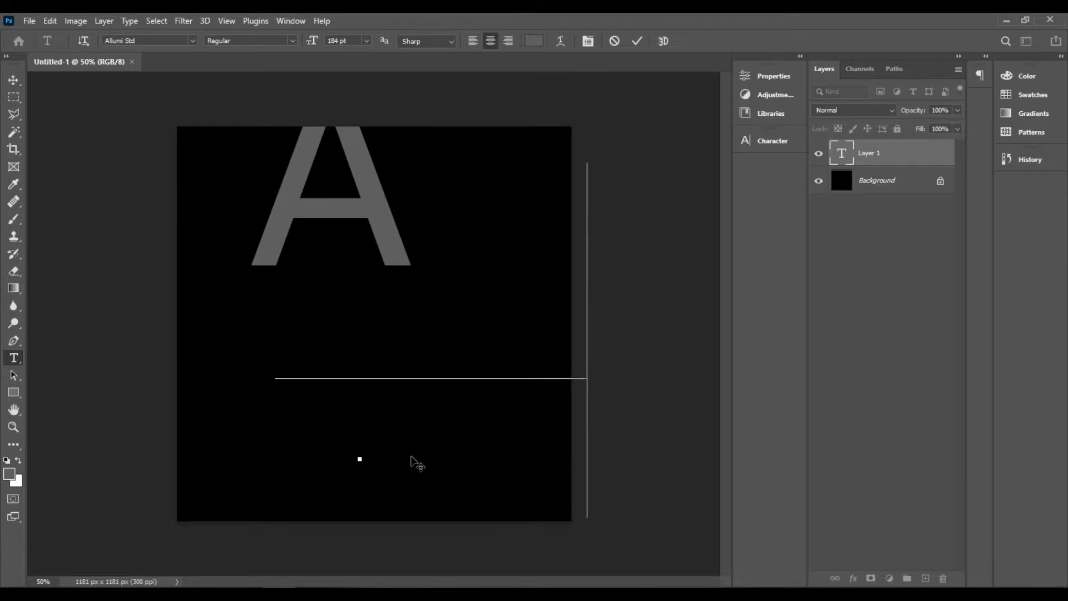
{"action": "left_click", "coordinate": [637, 41]}
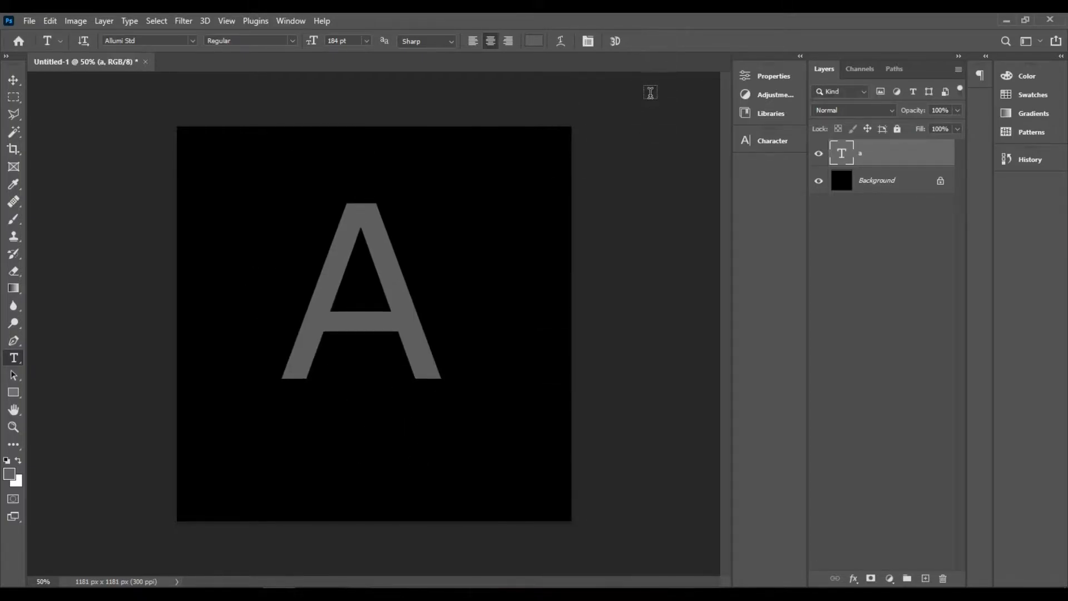
Display the character settings beside the letter and lock the A text layer completely.
{"action": "left_click", "coordinate": [762, 141]}
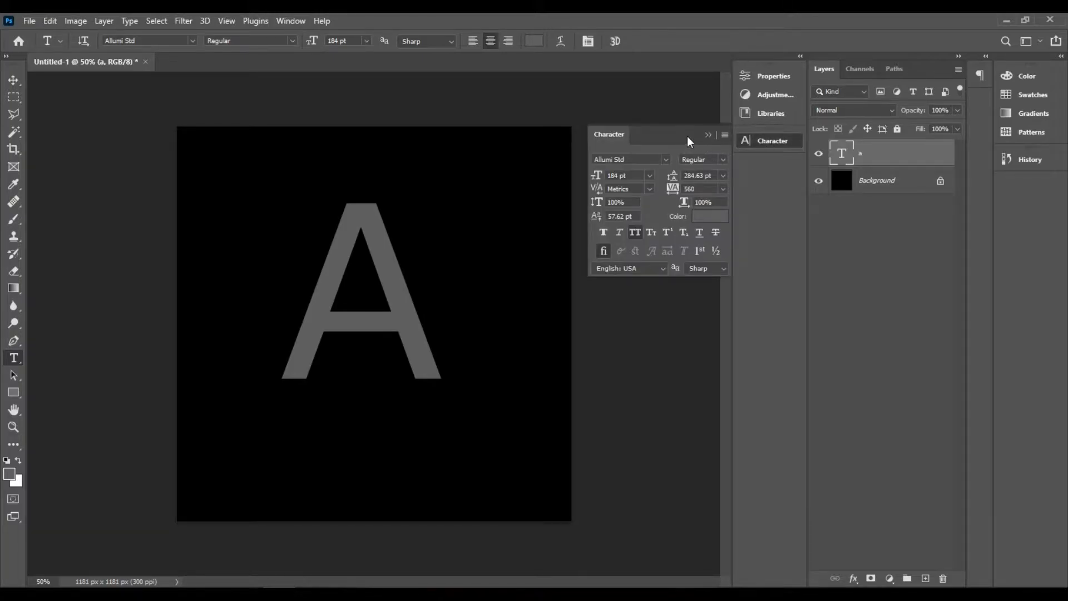
{"action": "left_click_drag", "start_coordinate": [688, 141], "coordinate": [636, 151]}
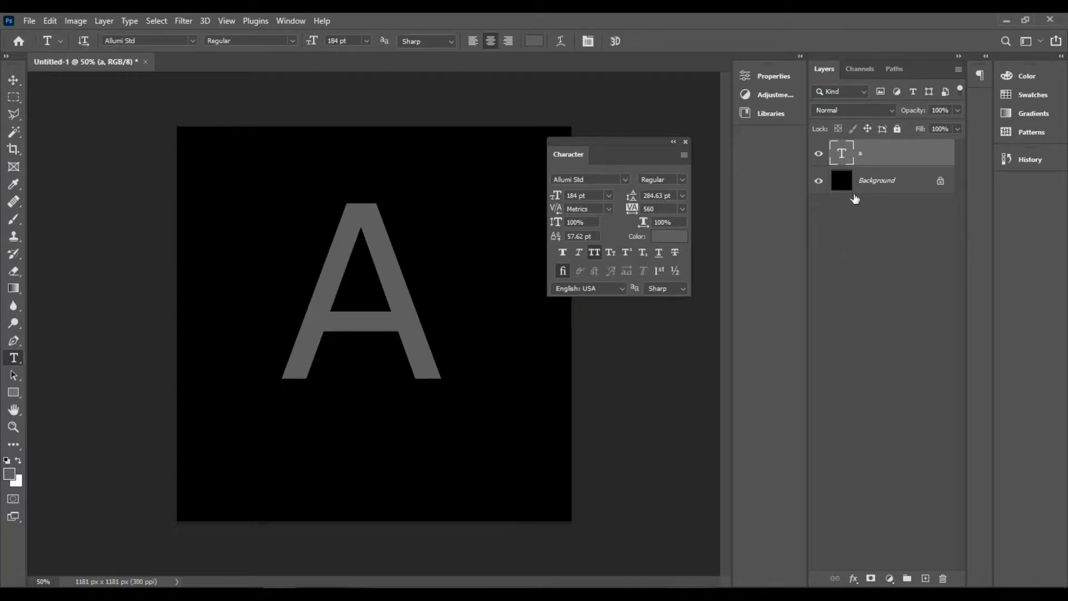
{"action": "left_click", "coordinate": [898, 129]}
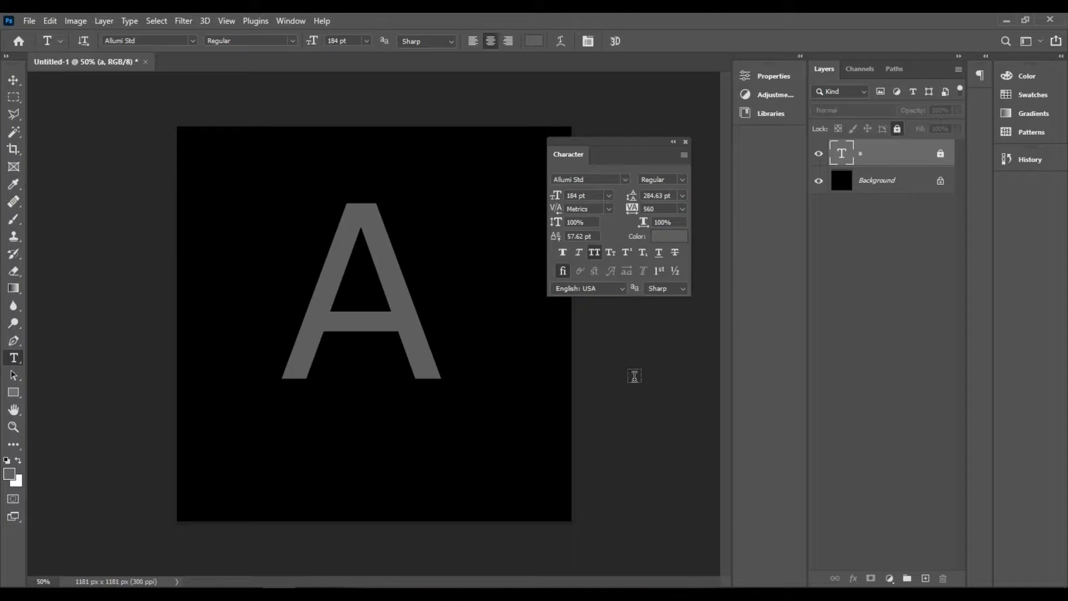
Draw a yellow rectangle without stroke, about 135 px wide, over the A's left leg and match its height to the letter at 525 px.
{"action": "left_click", "coordinate": [13, 393]}
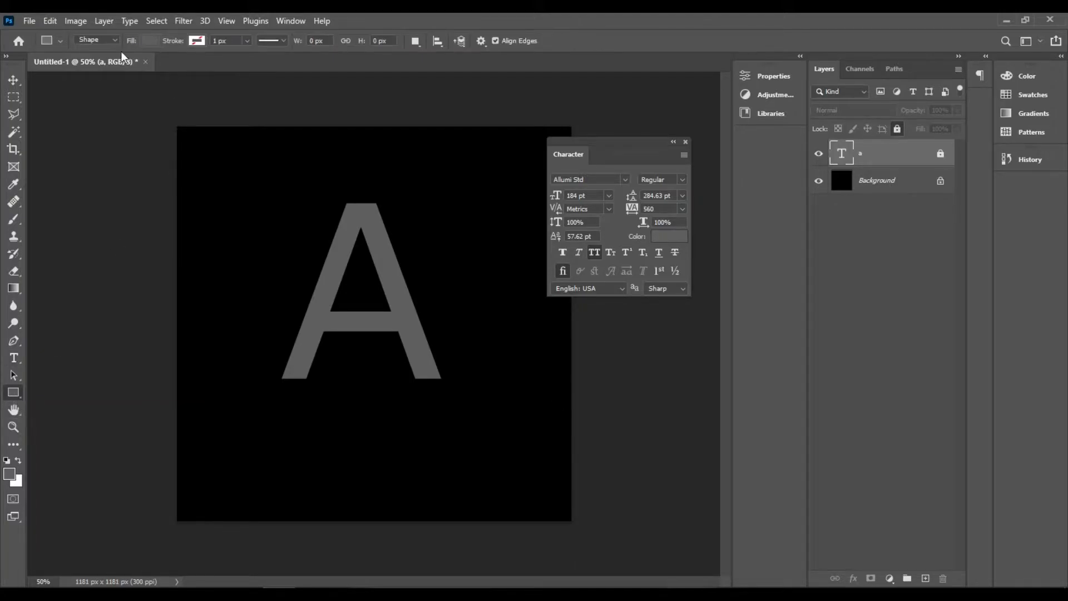
{"action": "left_click", "coordinate": [150, 40]}
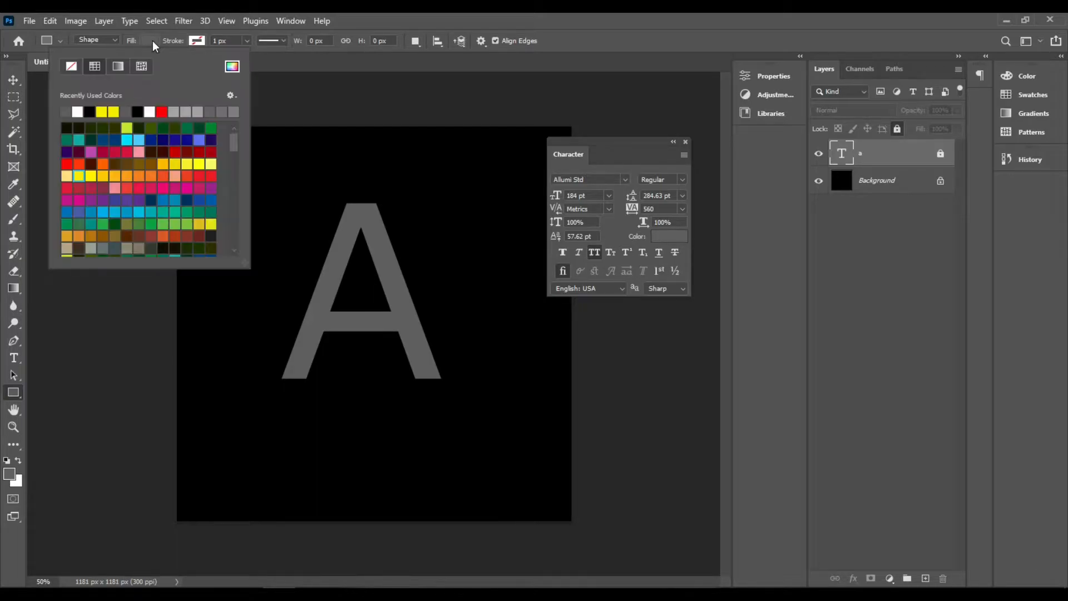
{"action": "left_click", "coordinate": [104, 111]}
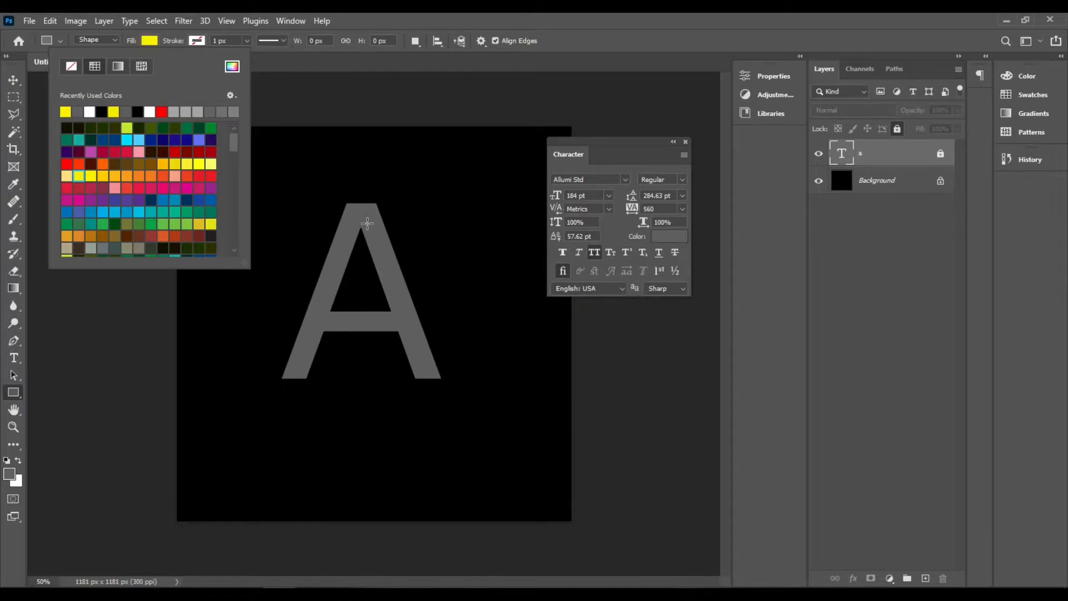
{"action": "left_click", "coordinate": [284, 198]}
{"action": "left_click_drag", "start_coordinate": [284, 198], "coordinate": [329, 377]}
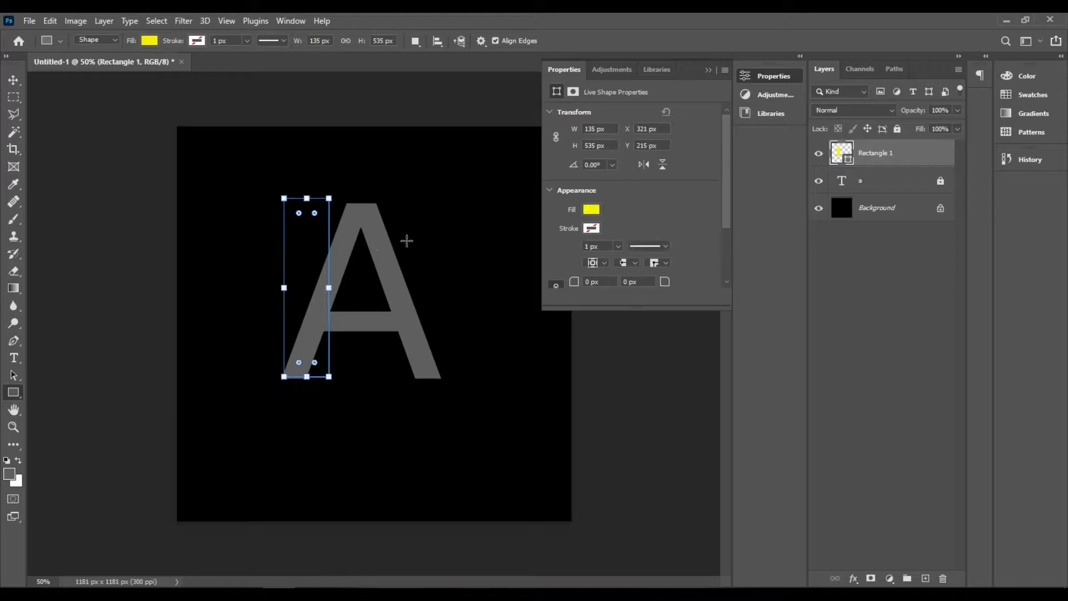
{"action": "left_click_drag", "start_coordinate": [307, 198], "coordinate": [306, 204]}
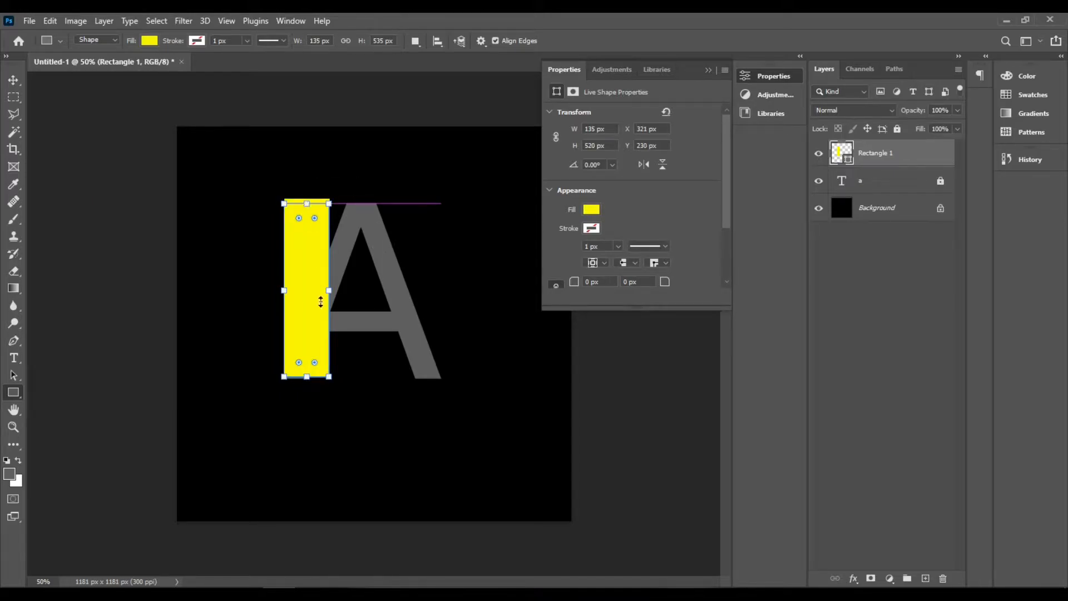
{"action": "mouse_move", "coordinate": [307, 377]}
{"action": "left_mouse_down"}
{"action": "mouse_move", "coordinate": [310, 399]}
{"action": "mouse_move", "coordinate": [310, 369]}
{"action": "left_mouse_up"}
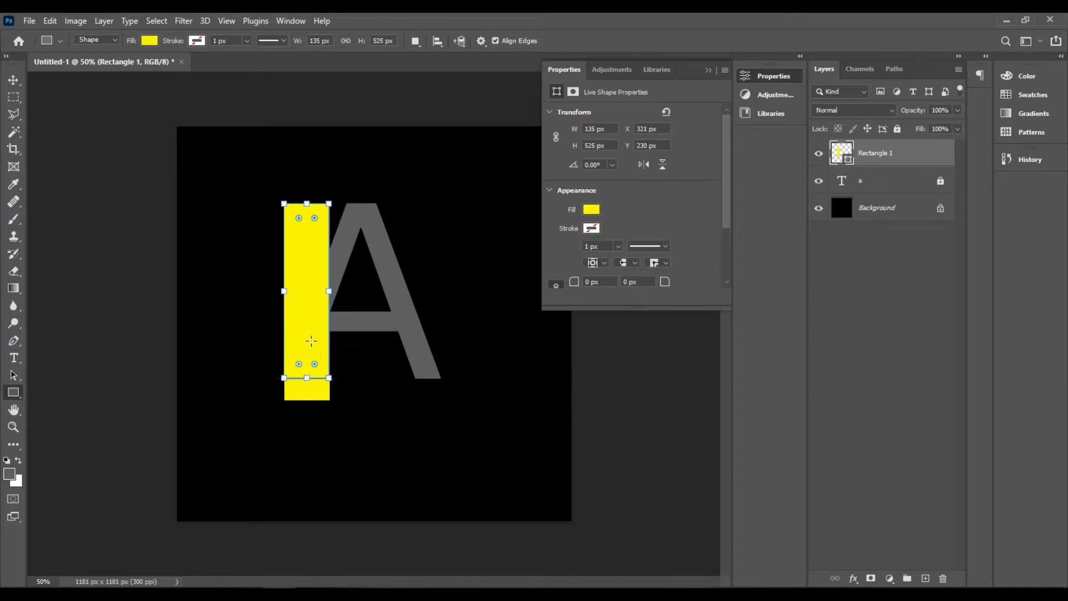
Check whether Snap and Smart Guides are enabled for aligning shapes.
{"action": "left_click", "coordinate": [226, 23]}
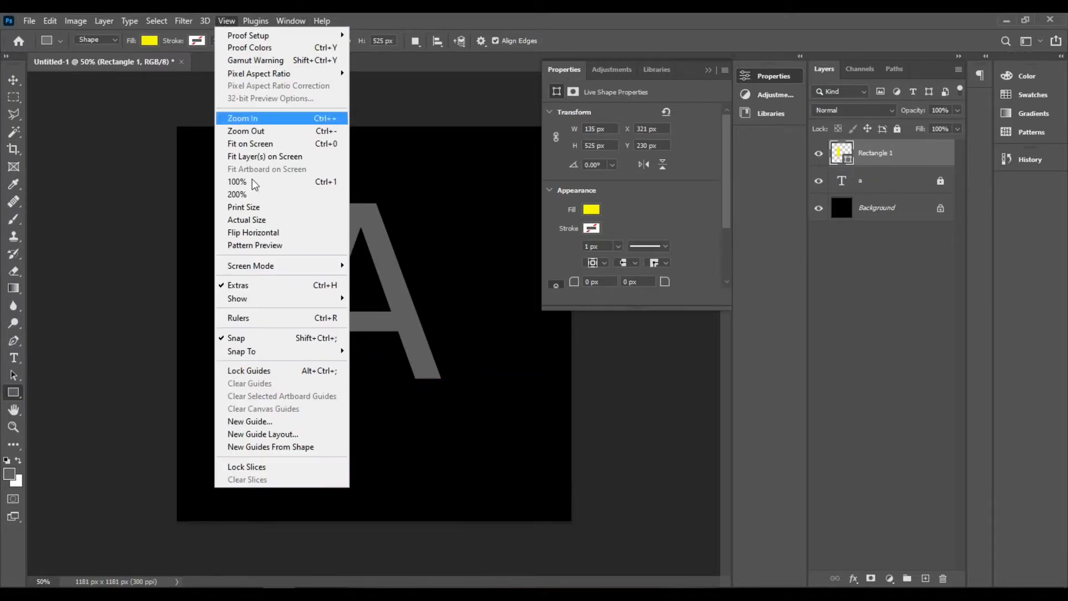
{"action": "mouse_move", "coordinate": [298, 355]}
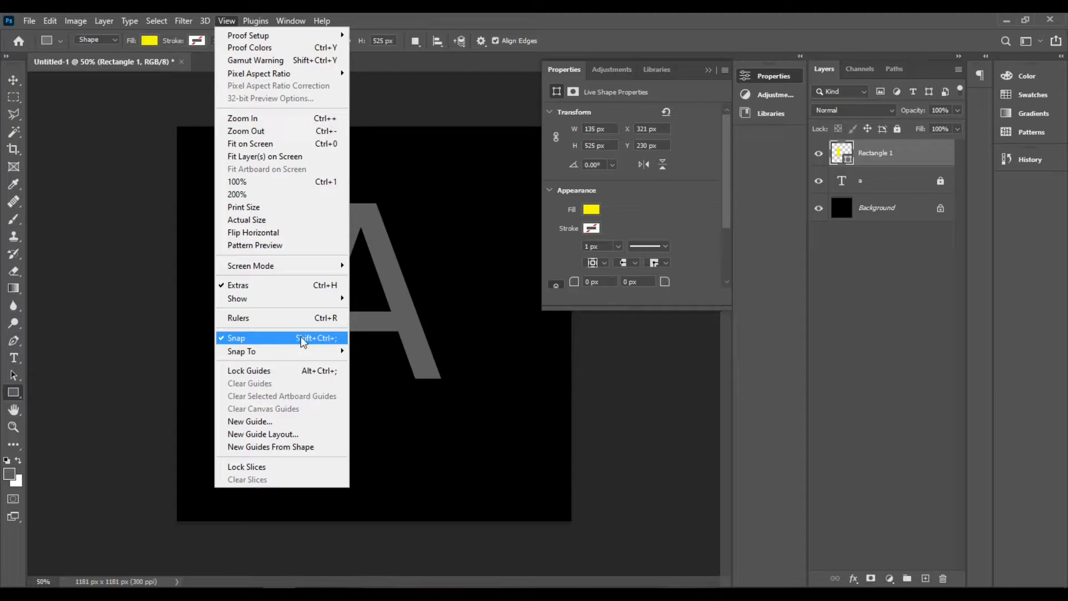
{"action": "mouse_move", "coordinate": [294, 306]}
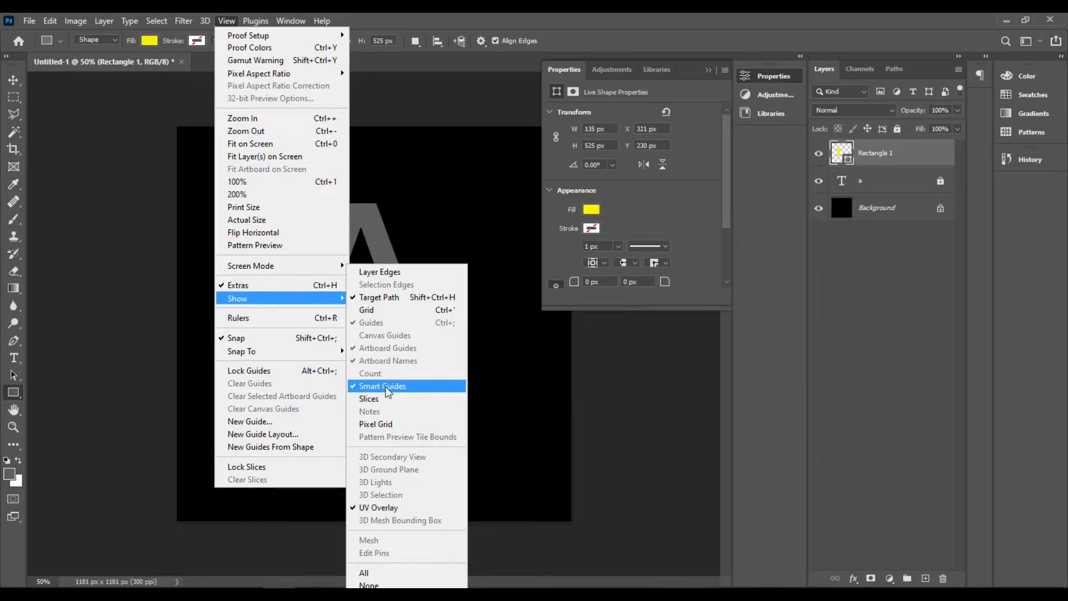
{"action": "left_click", "coordinate": [481, 67]}
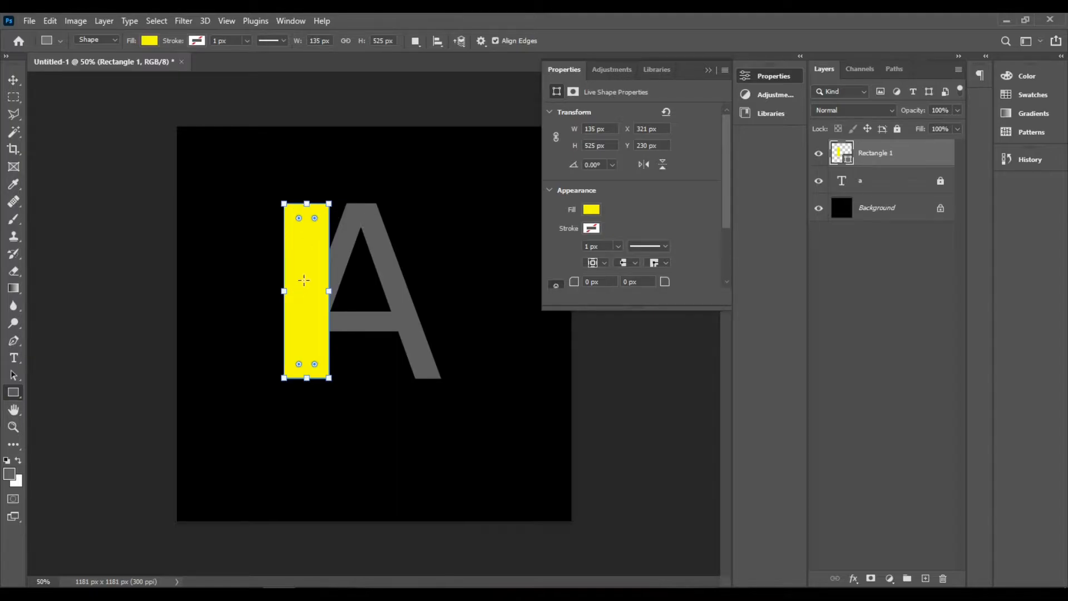
Skew the yellow rectangle horizontally by about -19.49° to follow the slant of the A's left leg, converting it to a regular path.
{"action": "right_click", "coordinate": [303, 280]}
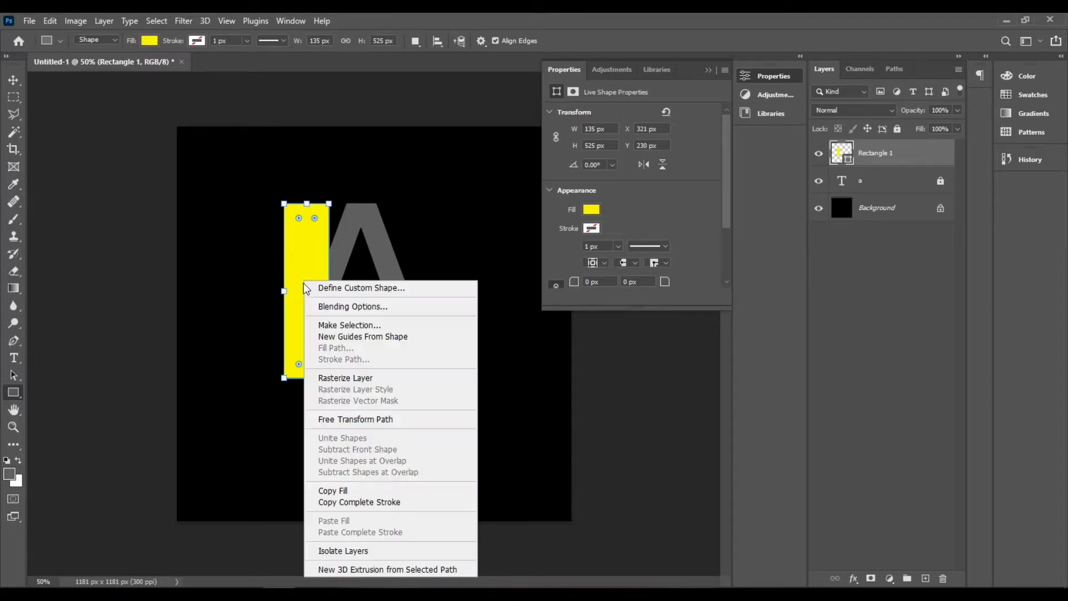
{"action": "left_click", "coordinate": [406, 421]}
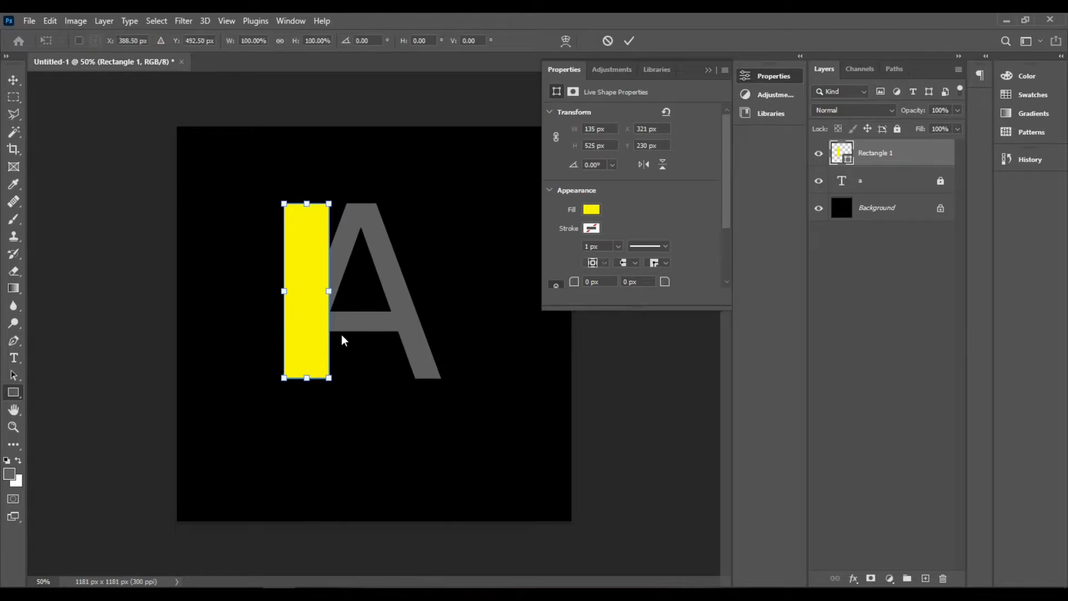
{"action": "right_click", "coordinate": [315, 278]}
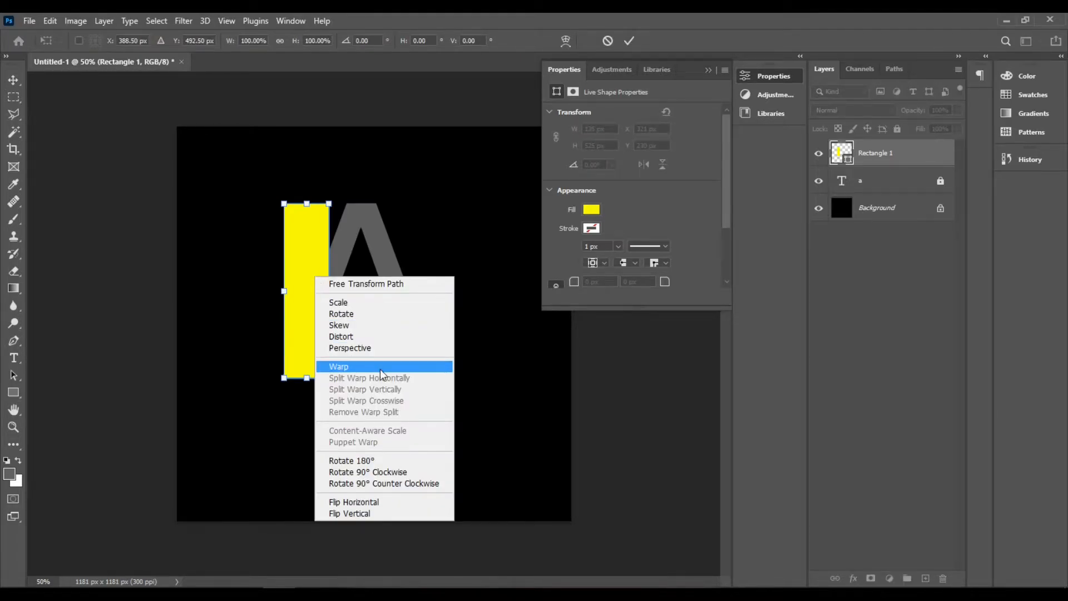
{"action": "left_click", "coordinate": [388, 330]}
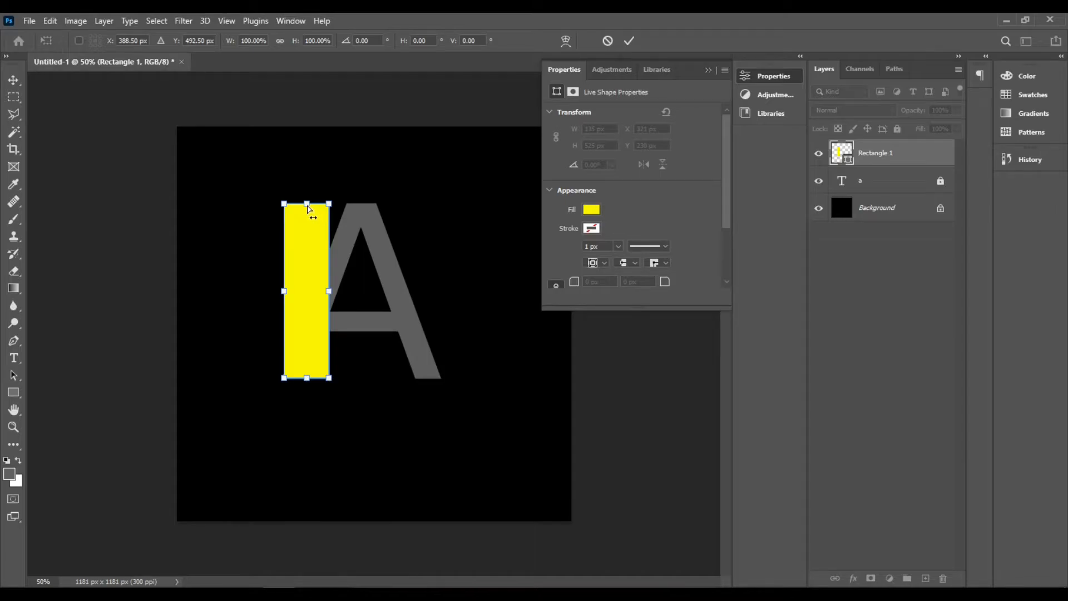
{"action": "left_click_drag", "start_coordinate": [308, 208], "coordinate": [363, 209]}
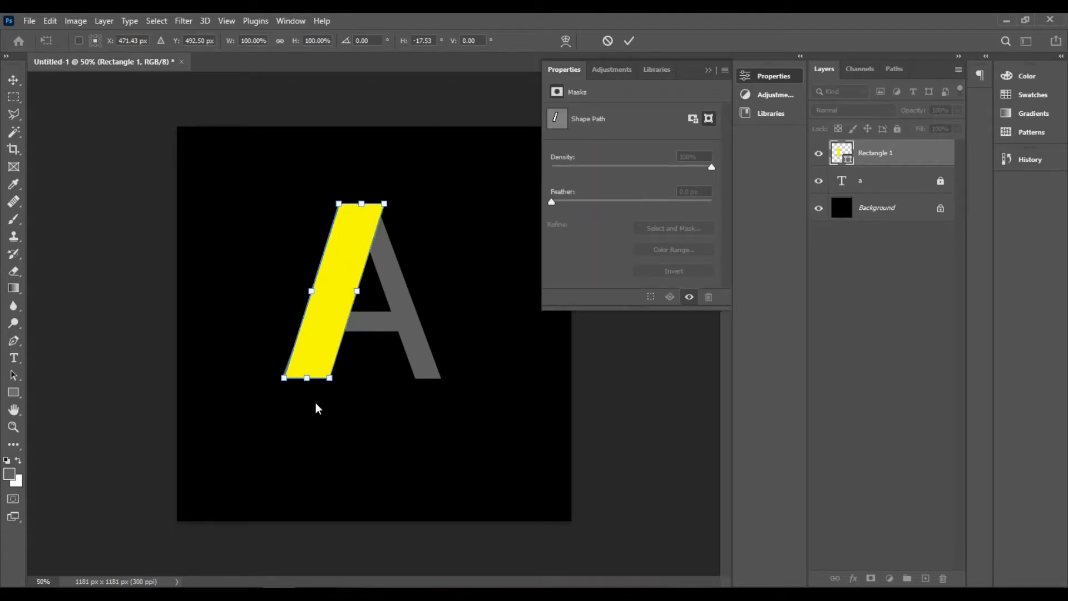
{"action": "left_click_drag", "start_coordinate": [310, 381], "coordinate": [303, 382]}
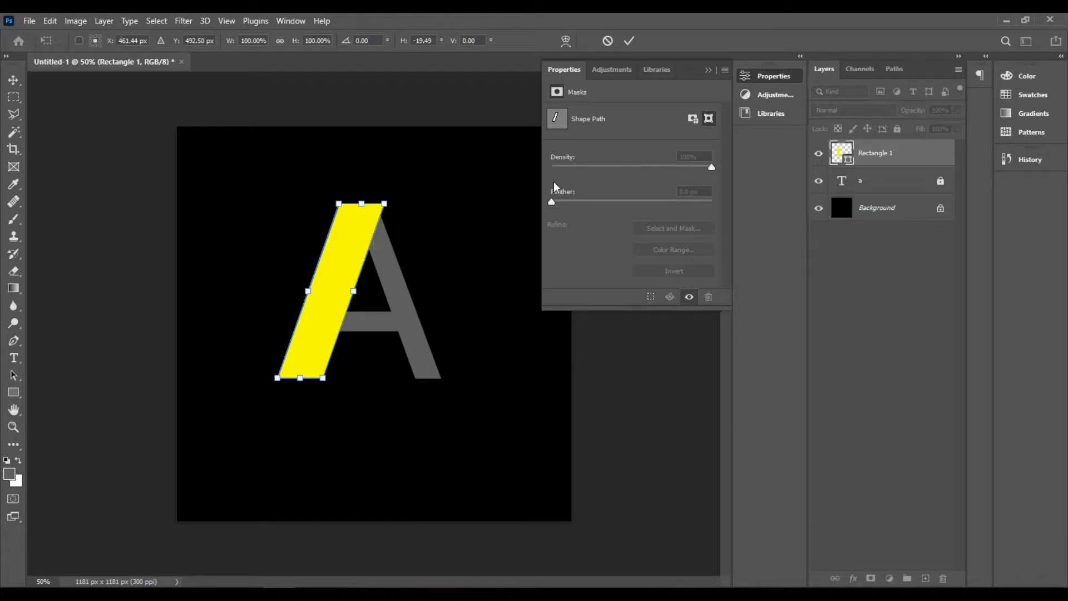
{"action": "left_click", "coordinate": [629, 41]}
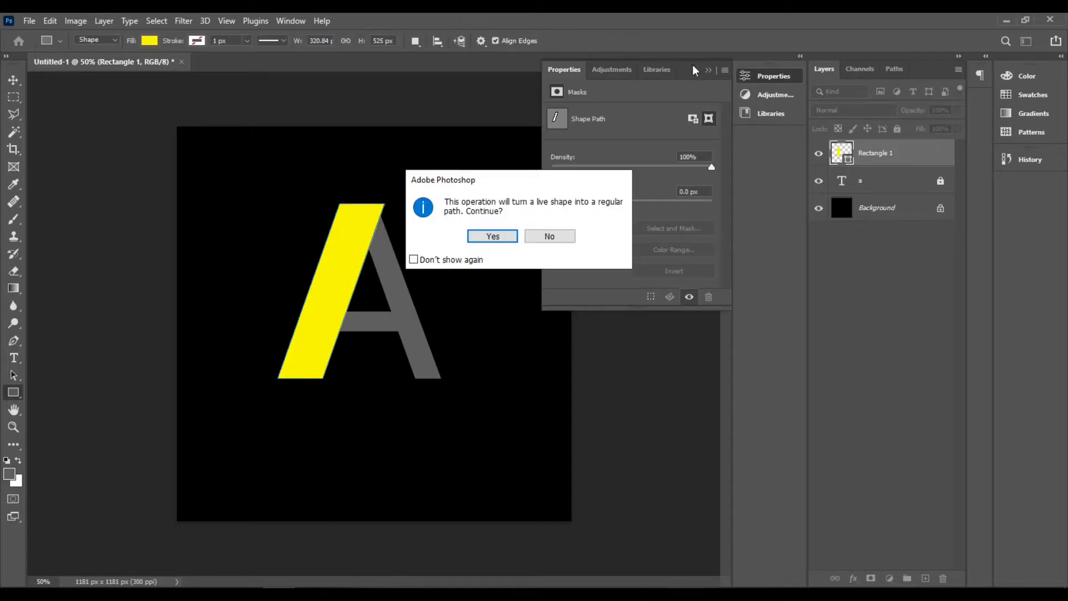
{"action": "left_click", "coordinate": [493, 236]}
Collapse the shape properties, shift the character settings away from the artwork and activate the Move tool.
{"action": "left_click", "coordinate": [708, 70]}
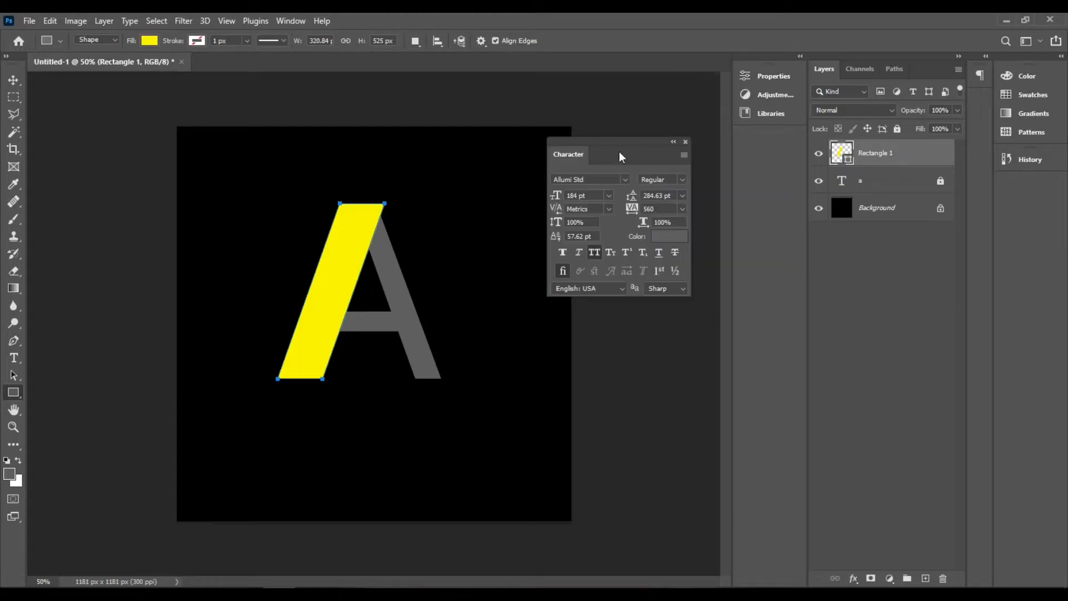
{"action": "left_click_drag", "start_coordinate": [636, 148], "coordinate": [667, 149]}
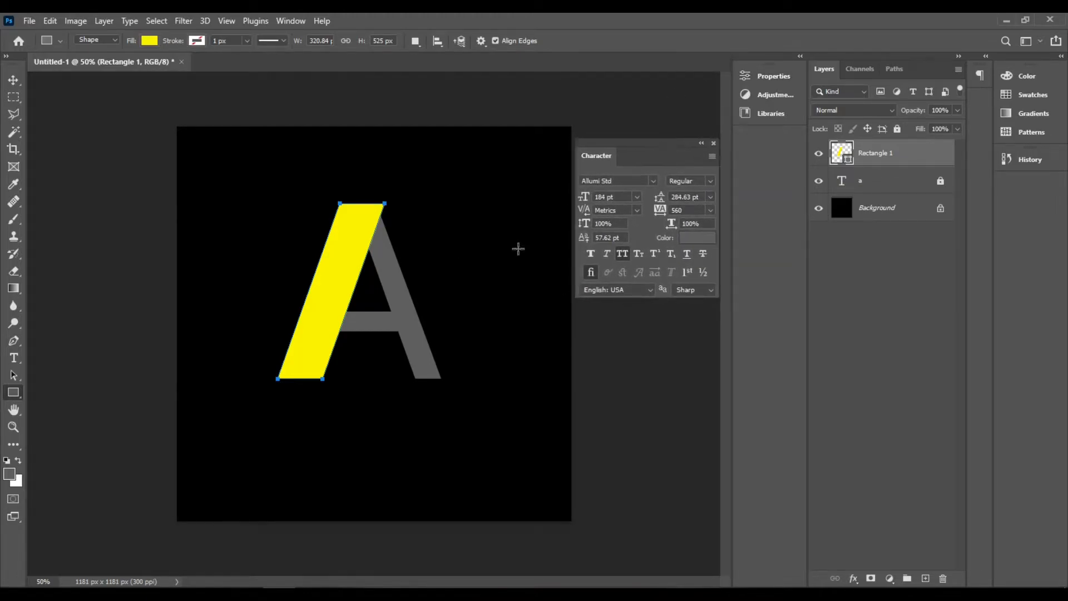
{"action": "left_click", "coordinate": [21, 83]}
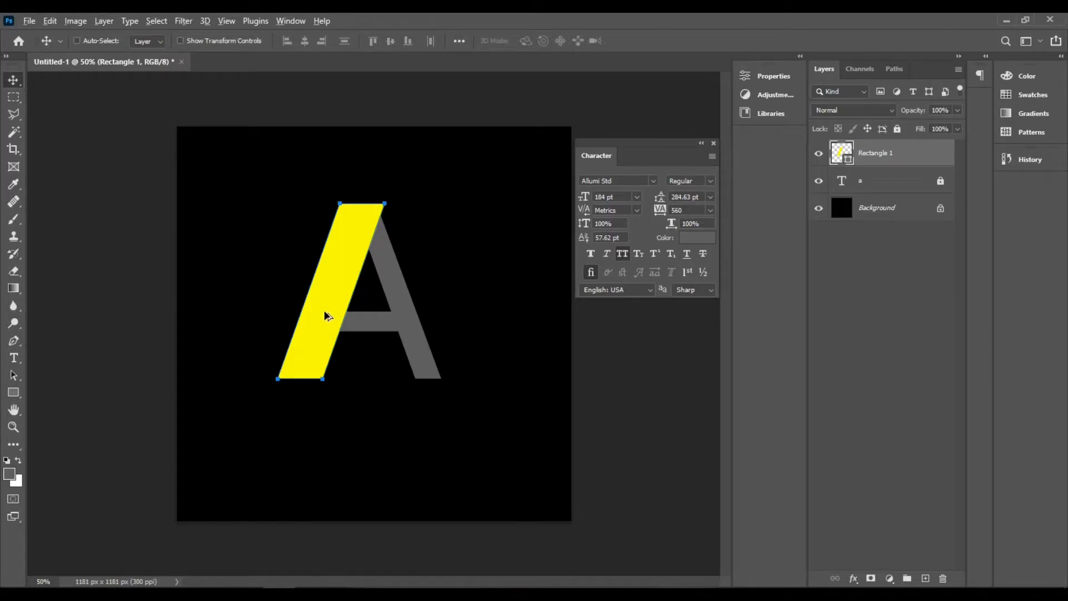
Duplicate the slanted yellow shape and flip the copy horizontally, placing it over the A's right leg so both legs meet at the top.
{"action": "left_click_drag", "start_coordinate": [328, 316], "coordinate": [377, 318]}
{"action": "key", "text": "ctrl"}
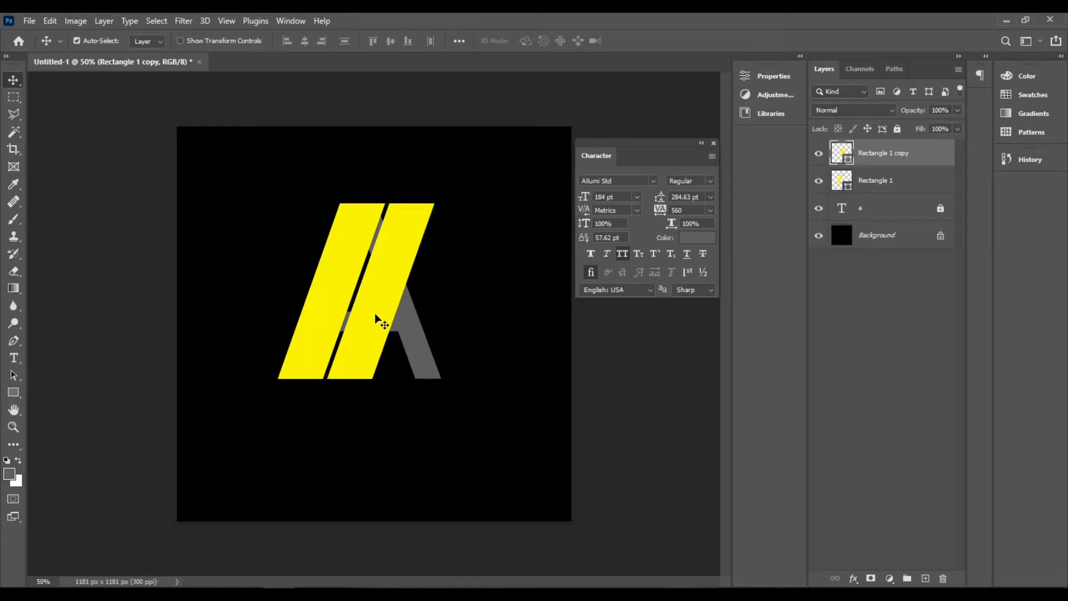
{"action": "key", "text": "ctrl+t"}
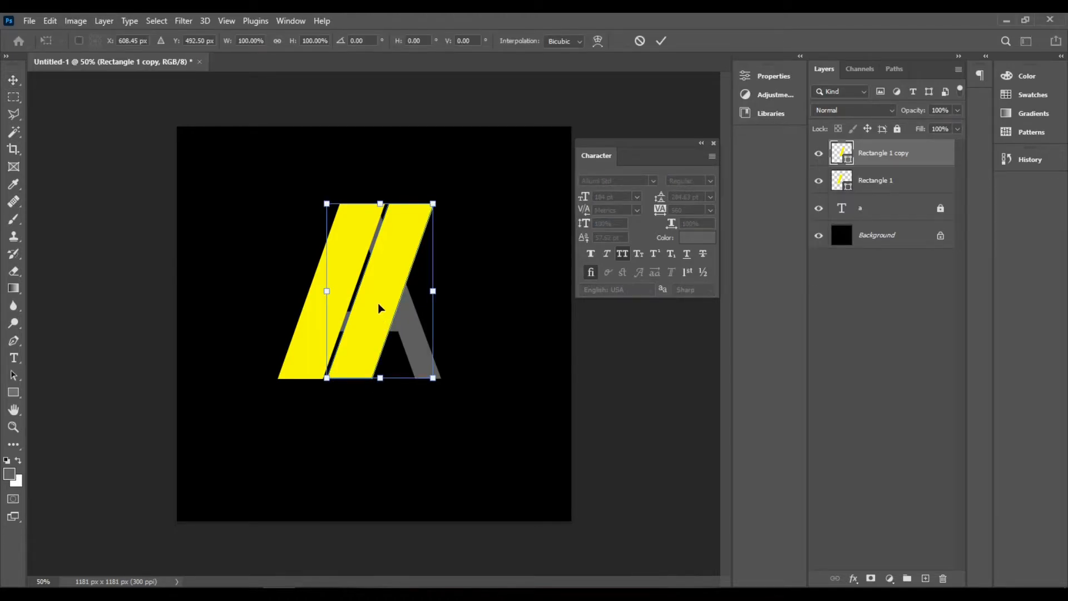
{"action": "right_click", "coordinate": [400, 263]}
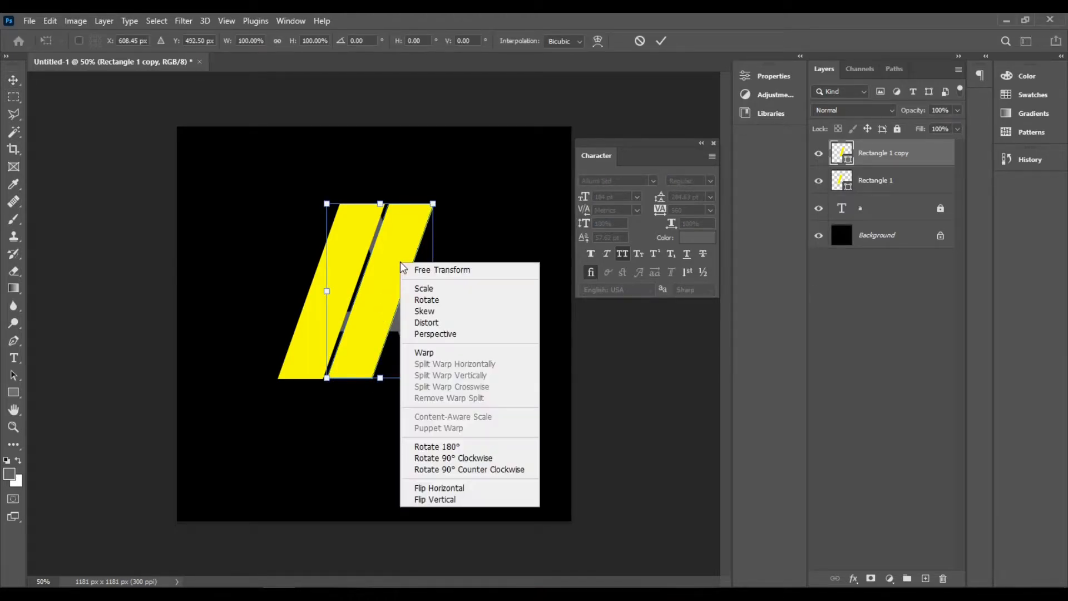
{"action": "left_click", "coordinate": [488, 491]}
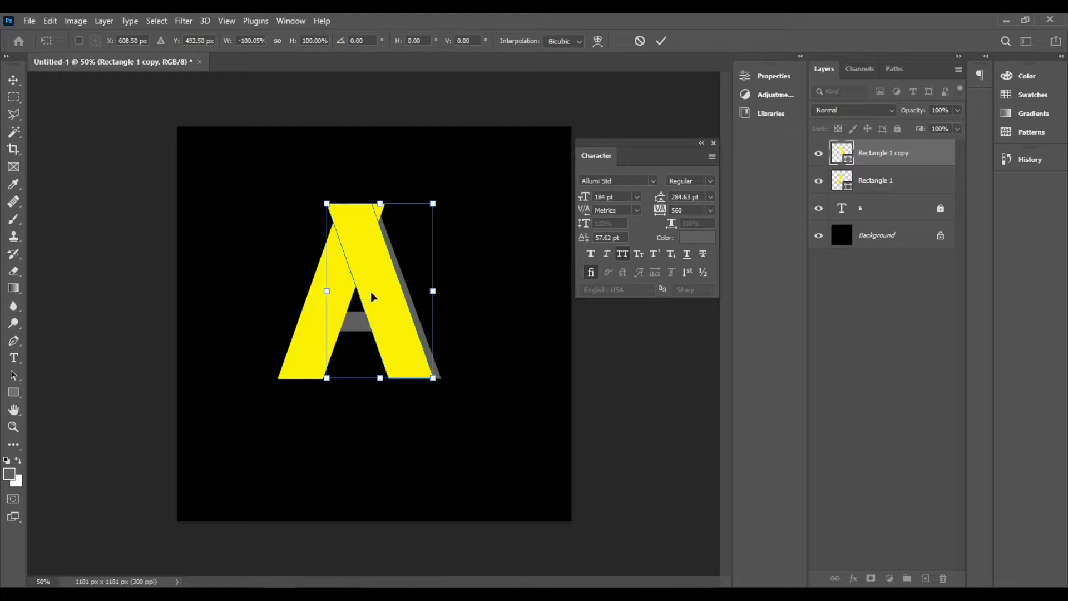
{"action": "mouse_move", "coordinate": [375, 296]}
{"action": "left_mouse_down"}
{"action": "mouse_move", "coordinate": [384, 239]}
{"action": "mouse_move", "coordinate": [391, 299]}
{"action": "left_mouse_up"}
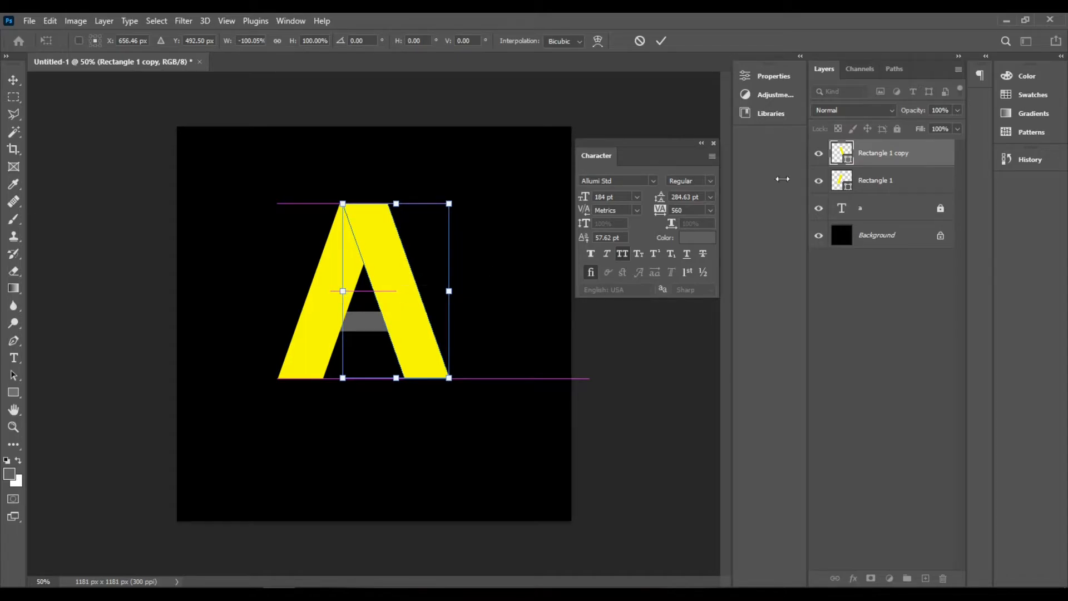
{"action": "left_click", "coordinate": [661, 42]}
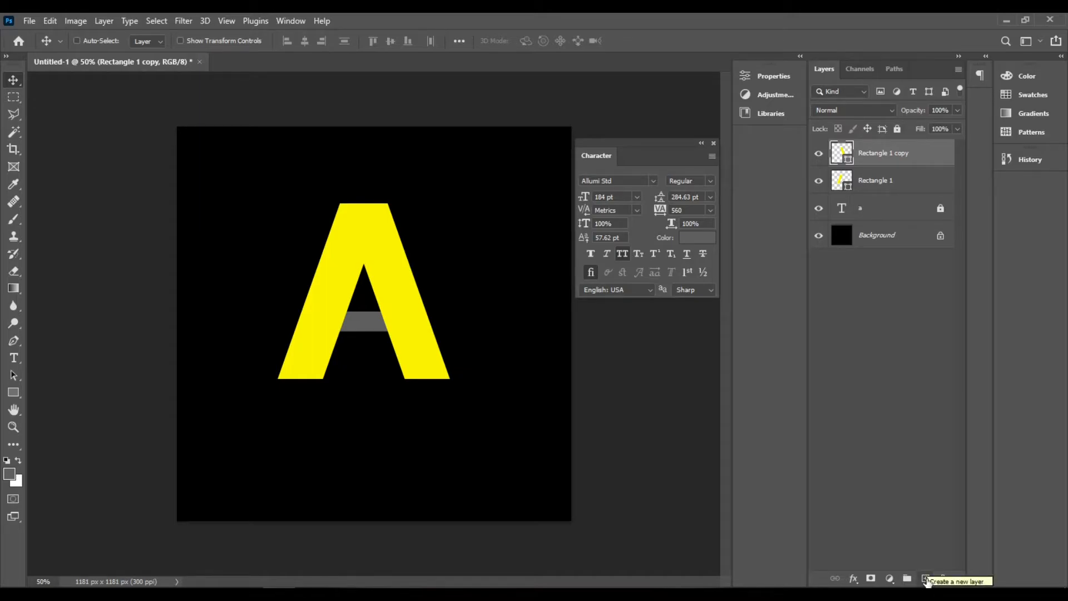
Draw a yellow crossbar rectangle about 197 x 79 px between the A's legs on a new layer, and deselect all layers.
{"action": "left_click", "coordinate": [927, 579]}
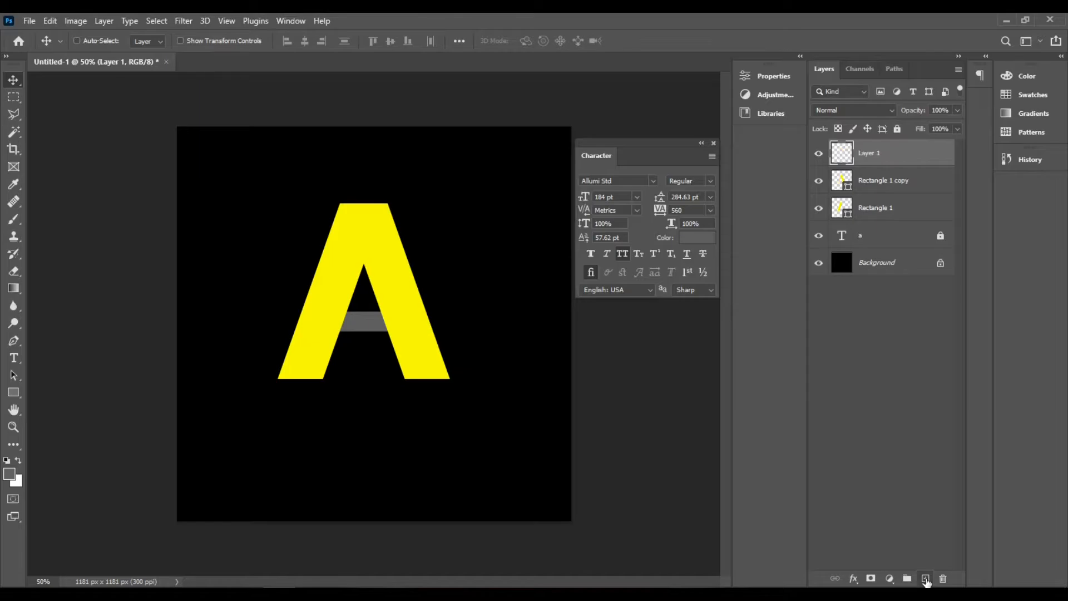
{"action": "left_click", "coordinate": [13, 392]}
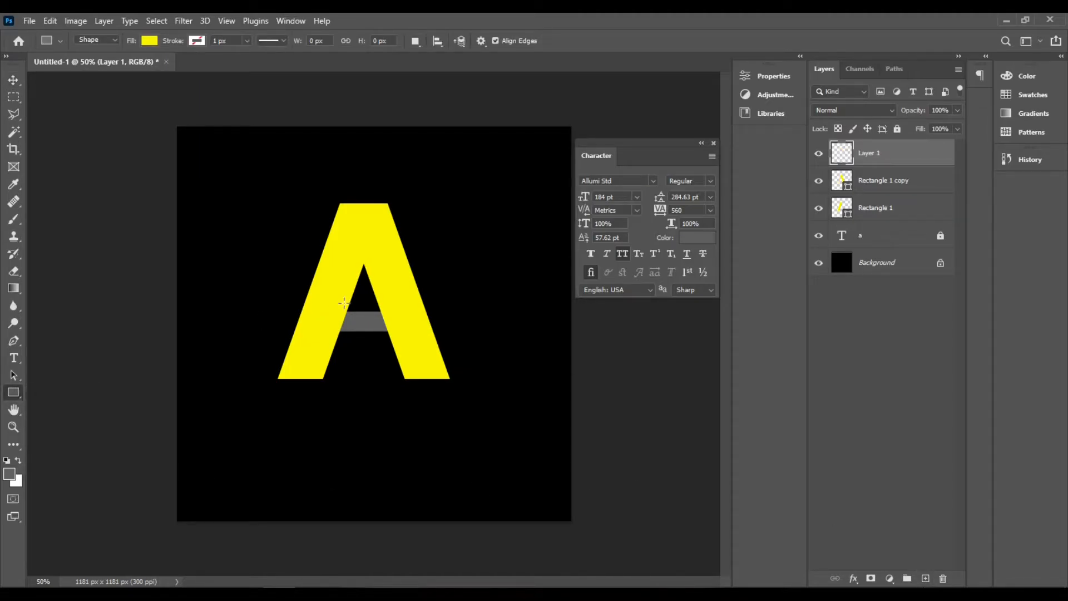
{"action": "left_click_drag", "start_coordinate": [331, 309], "coordinate": [396, 335]}
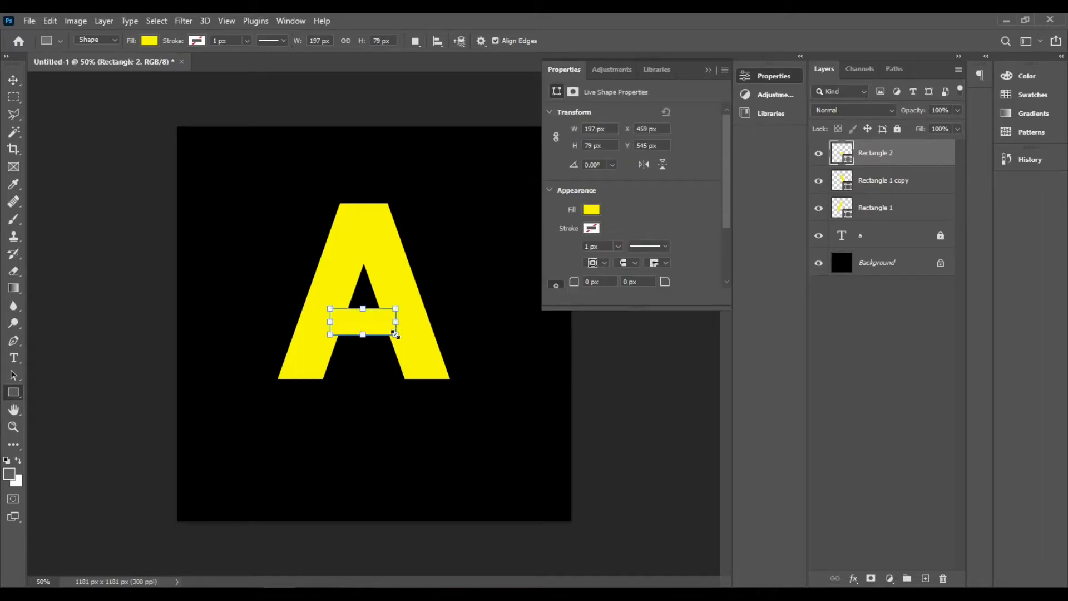
{"action": "left_click", "coordinate": [709, 70]}
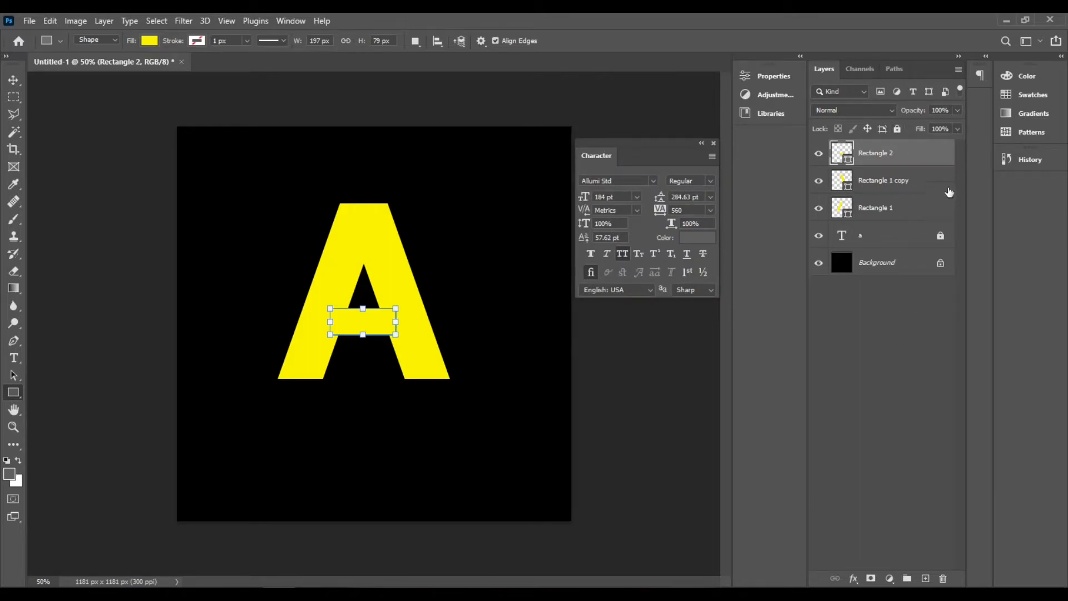
{"action": "left_click", "coordinate": [907, 318]}
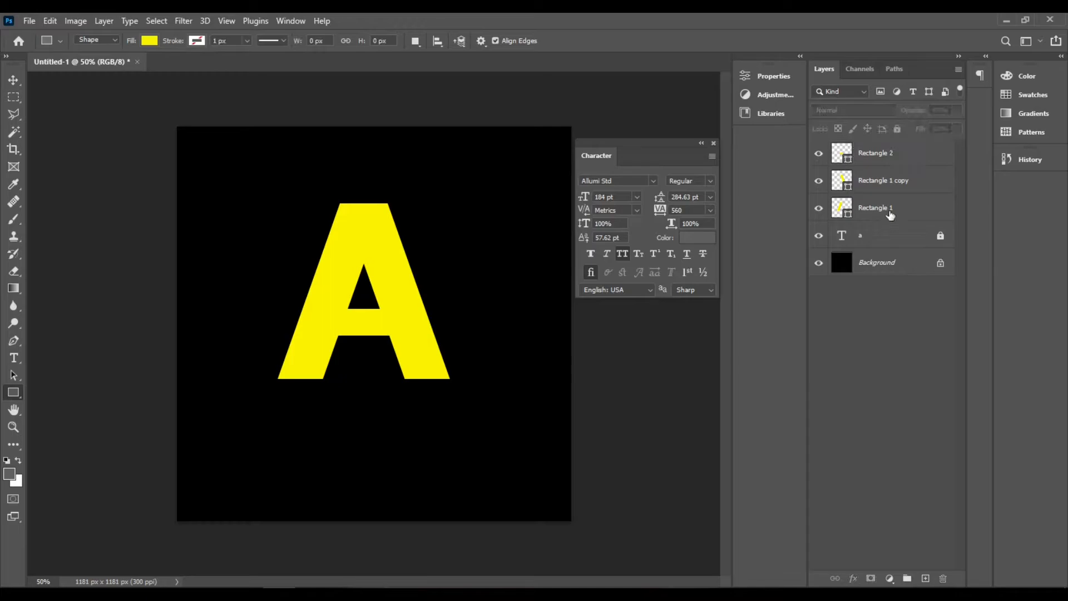
Enable a gradient overlay in the layer style of the left leg's shape, Rectangle 1.
{"action": "left_click", "coordinate": [886, 214]}
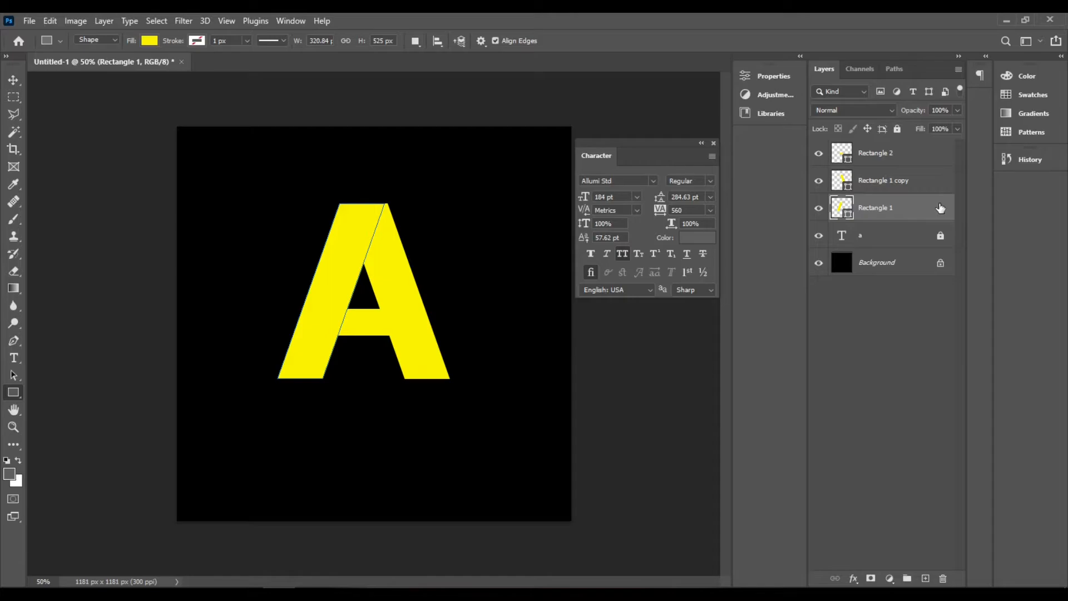
{"action": "double_click", "coordinate": [940, 207]}
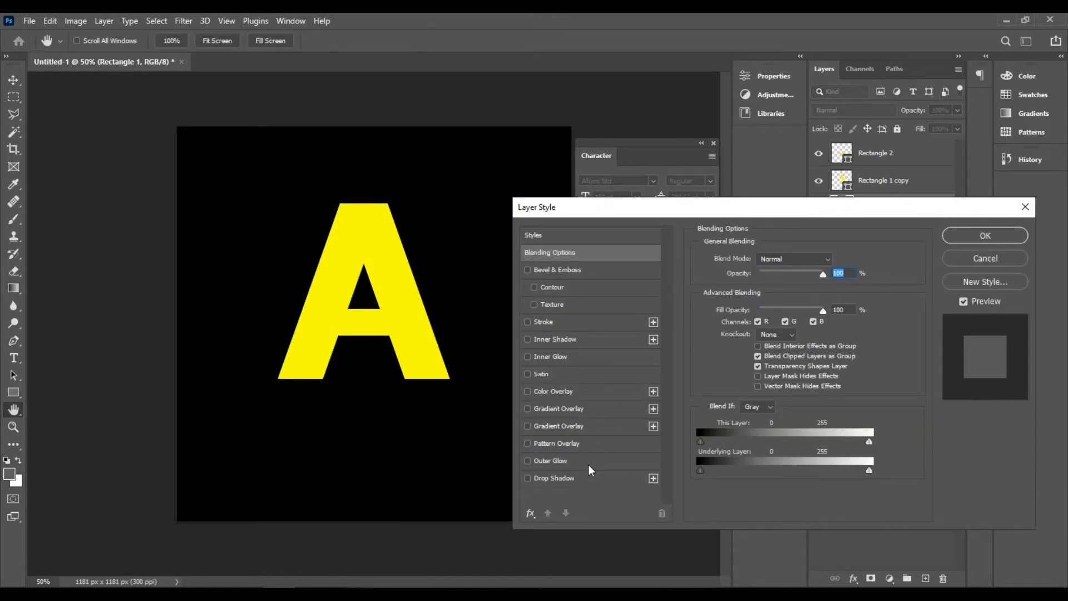
{"action": "left_click", "coordinate": [588, 408]}
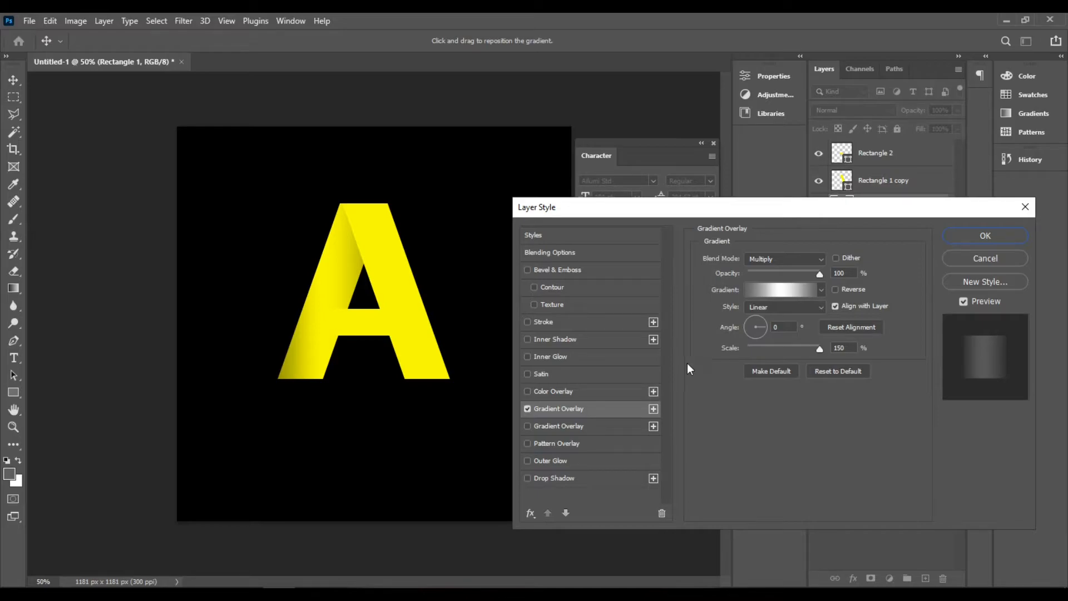
Load the Black, White preset from the Basics group as the overlay's gradient, comparing it with Foreground to Background.
{"action": "left_click", "coordinate": [791, 288]}
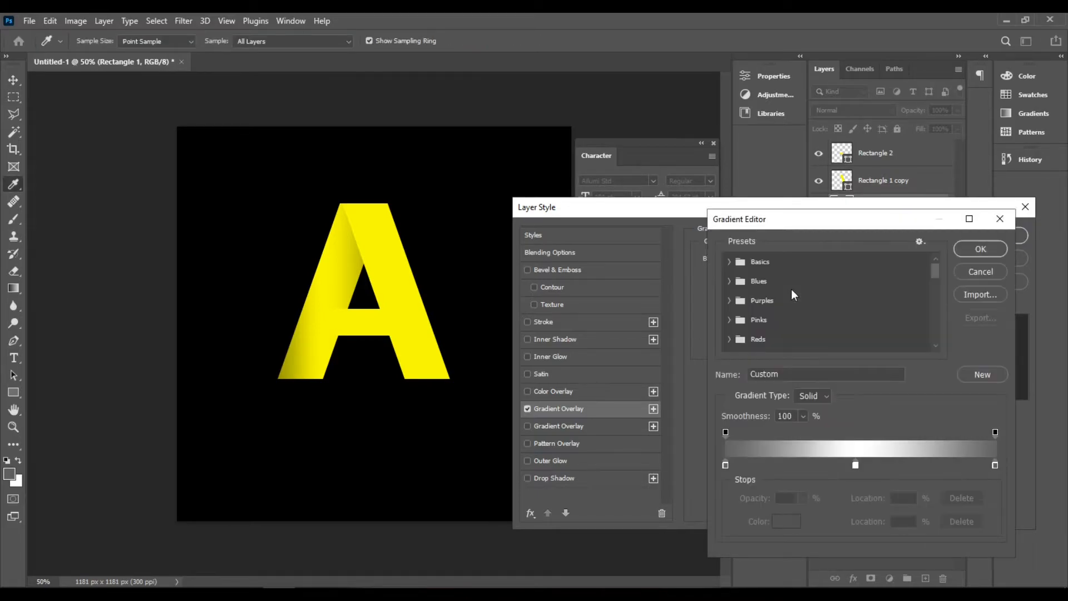
{"action": "left_click", "coordinate": [729, 266]}
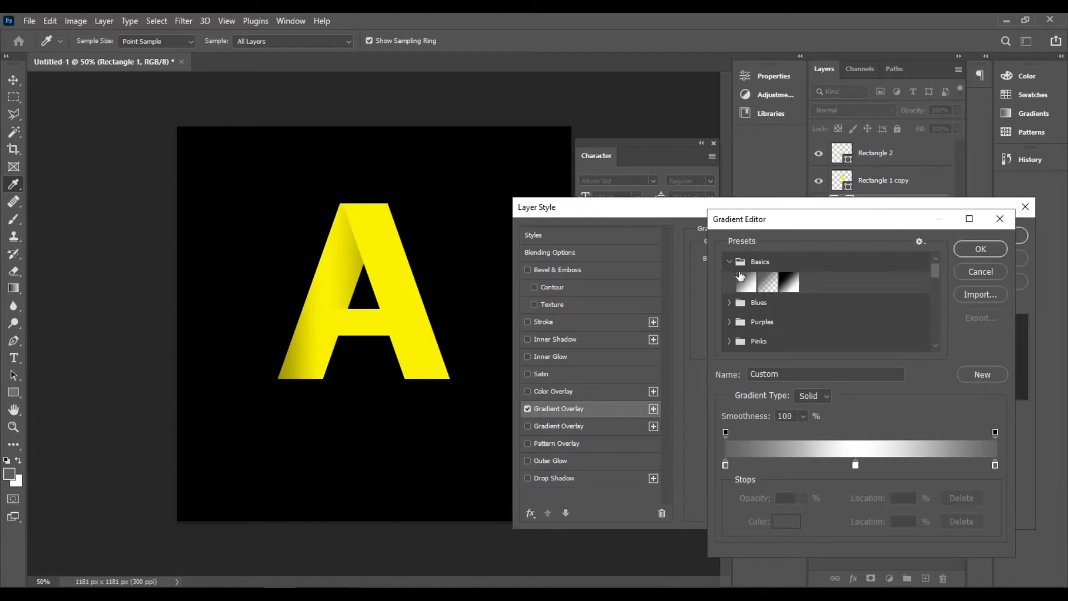
{"action": "left_click", "coordinate": [793, 287]}
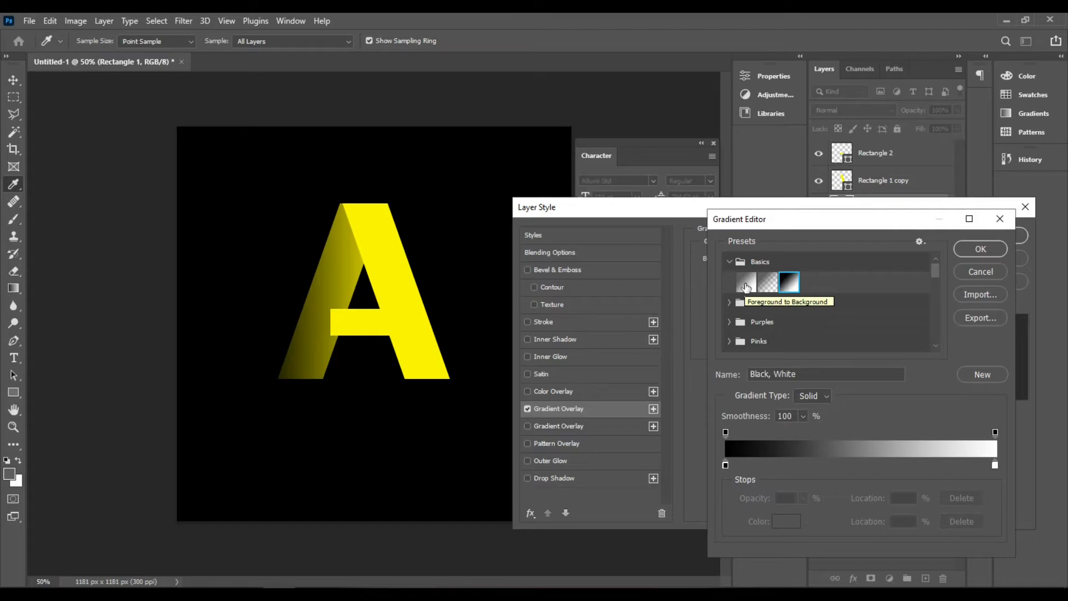
{"action": "left_click", "coordinate": [746, 287]}
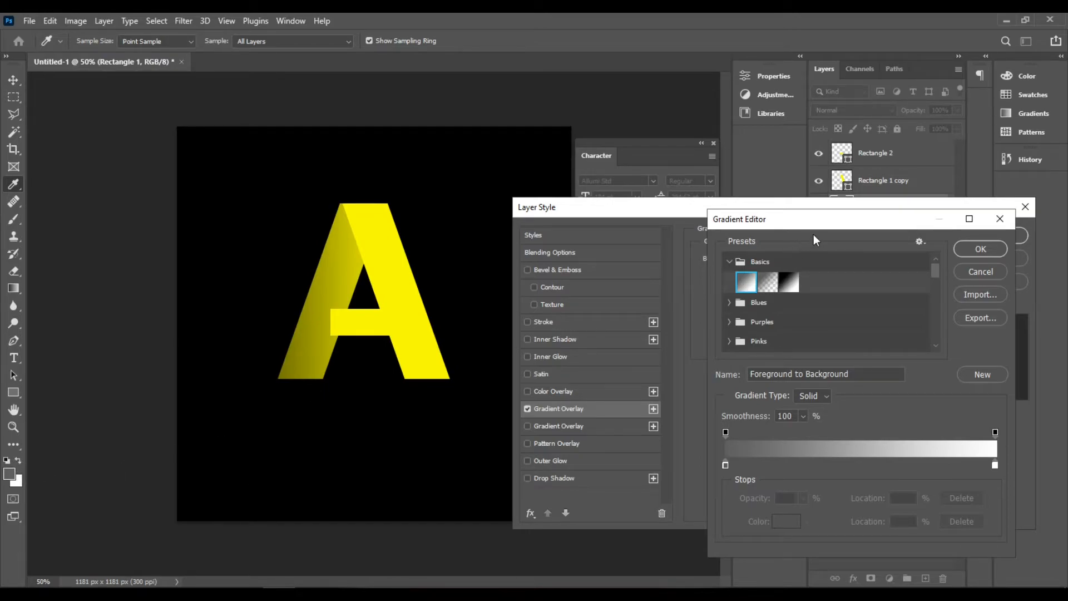
{"action": "left_click_drag", "start_coordinate": [833, 218], "coordinate": [804, 205]}
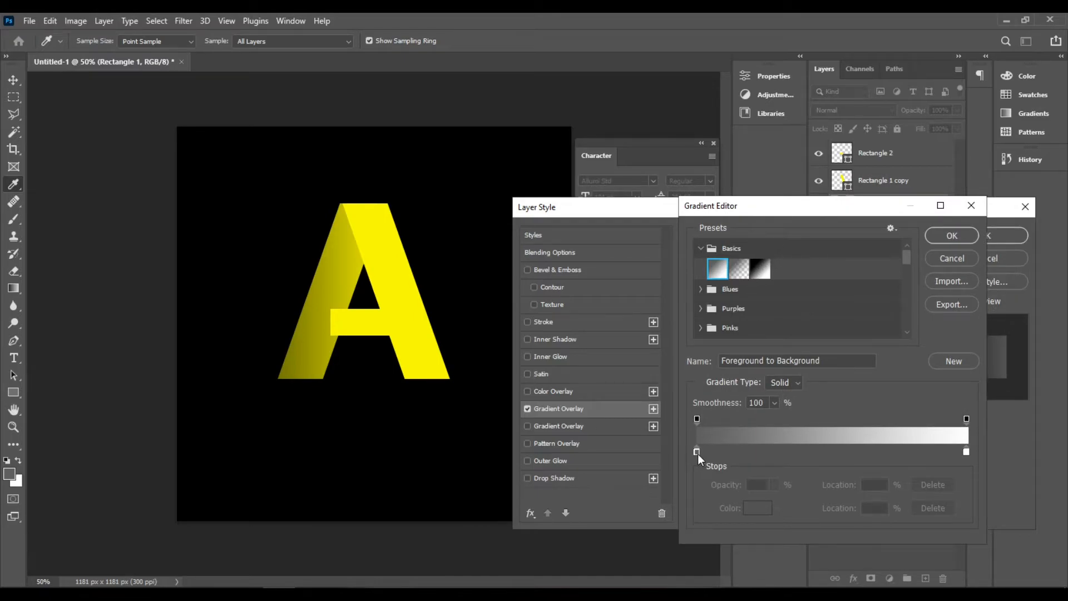
{"action": "left_click", "coordinate": [764, 268]}
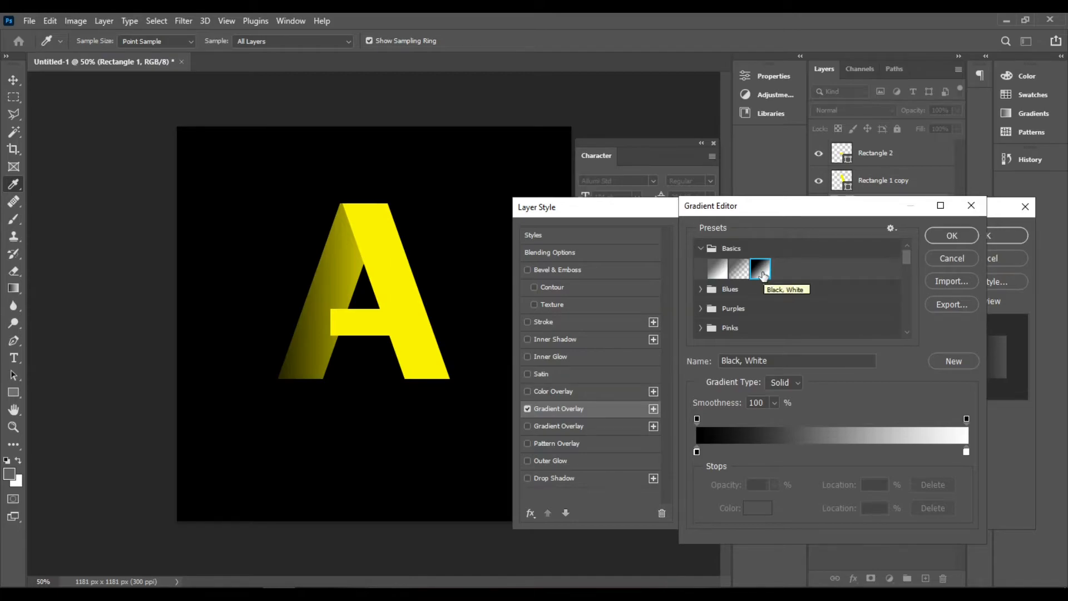
Recolour the gradient's black stop to #424242, move the white stop to 50% and copy the dark stop to 100%.
{"action": "double_click", "coordinate": [697, 452]}
{"action": "mouse_move", "coordinate": [707, 448]}
{"action": "left_mouse_down"}
{"action": "mouse_move", "coordinate": [667, 454]}
{"action": "mouse_move", "coordinate": [673, 476]}
{"action": "left_mouse_up"}
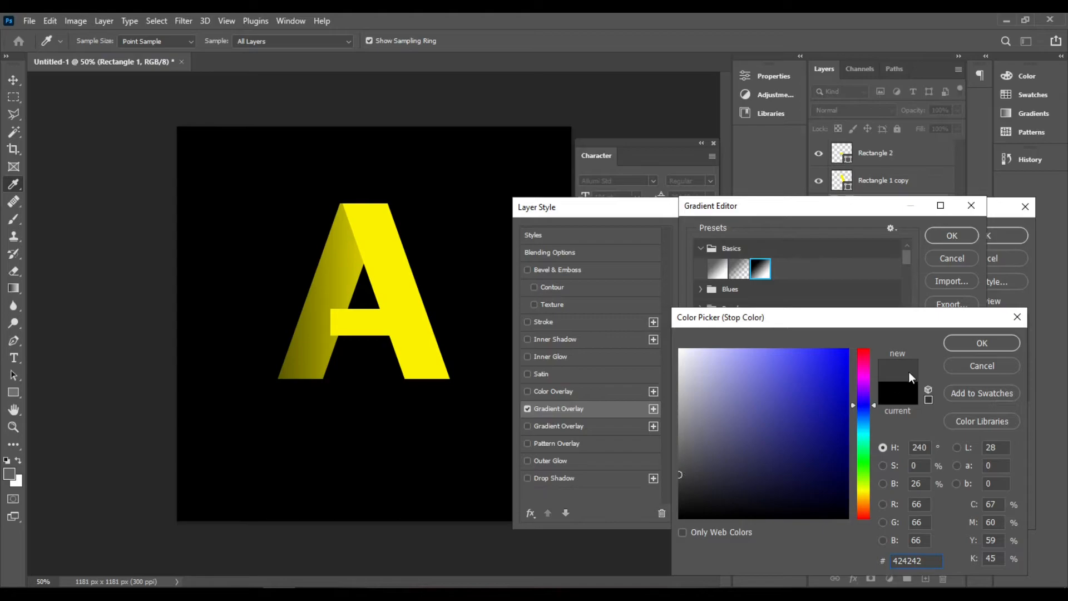
{"action": "left_click", "coordinate": [966, 341]}
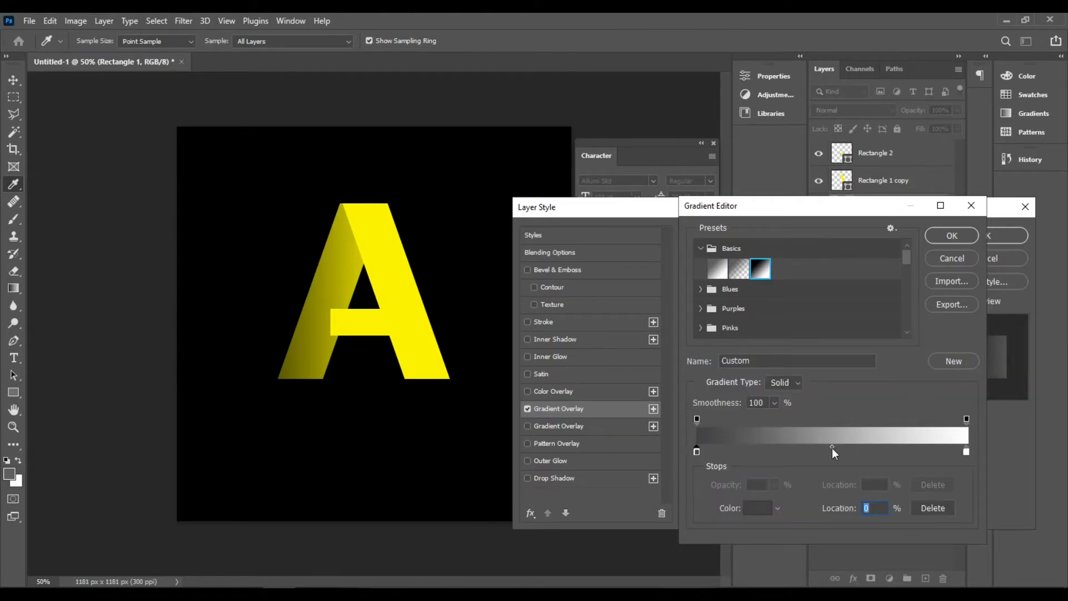
{"action": "left_click_drag", "start_coordinate": [967, 451], "coordinate": [832, 453]}
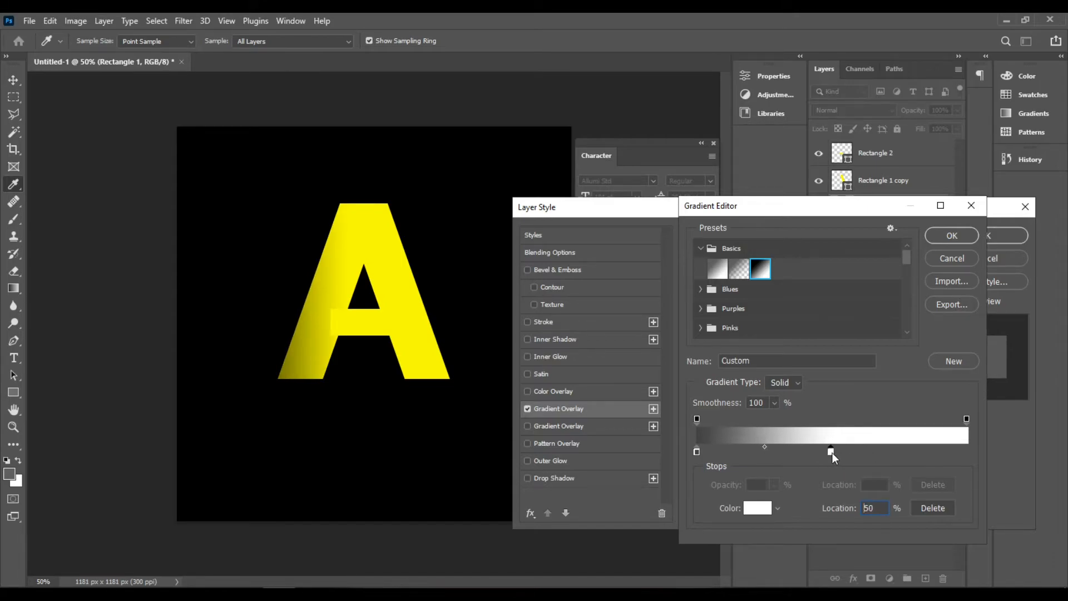
{"action": "left_click_drag", "start_coordinate": [697, 452], "coordinate": [969, 448]}
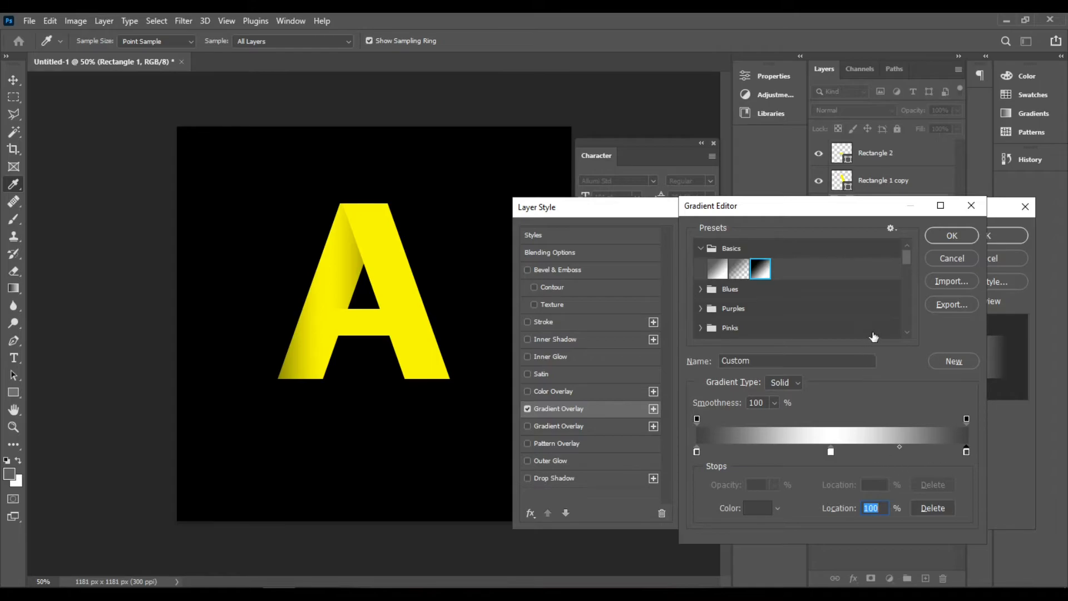
{"action": "left_click", "coordinate": [966, 238]}
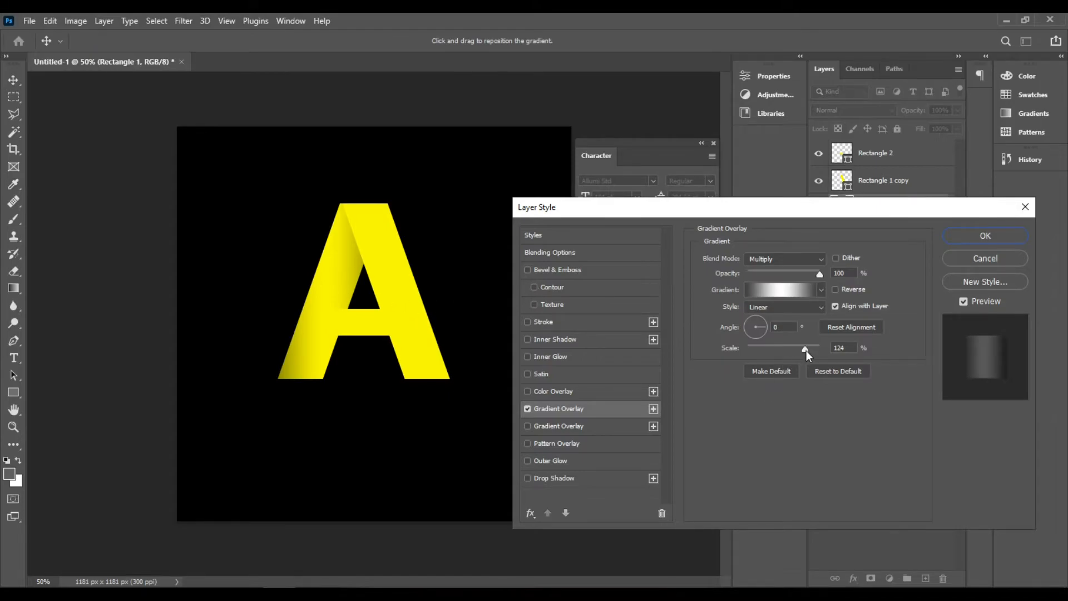
Set the gradient overlay's scale to 74%, trying several smaller and larger values.
{"action": "left_click", "coordinate": [806, 349]}
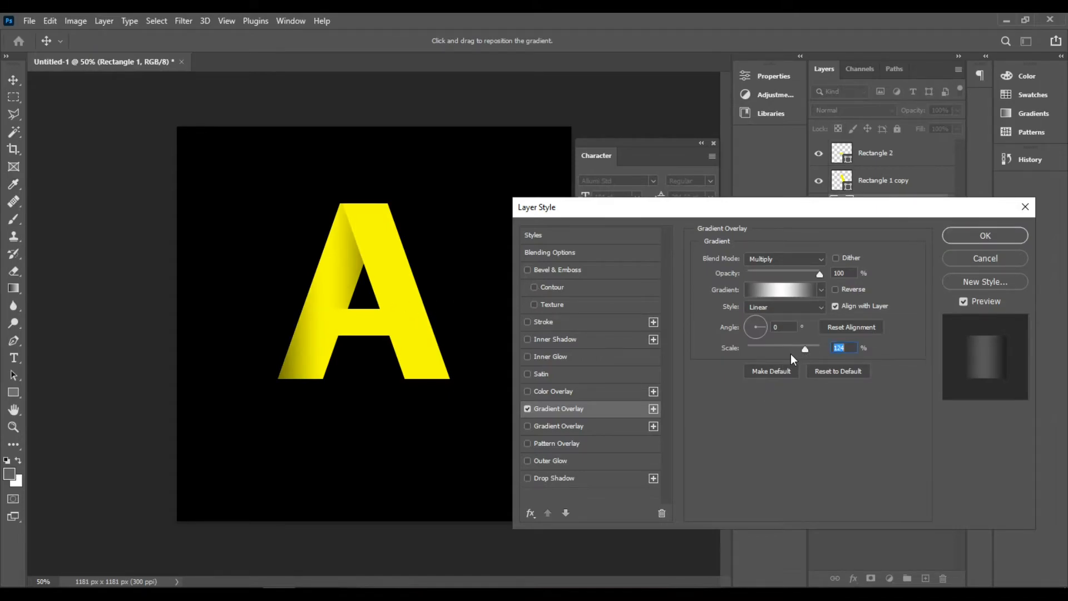
{"action": "left_click", "coordinate": [789, 348]}
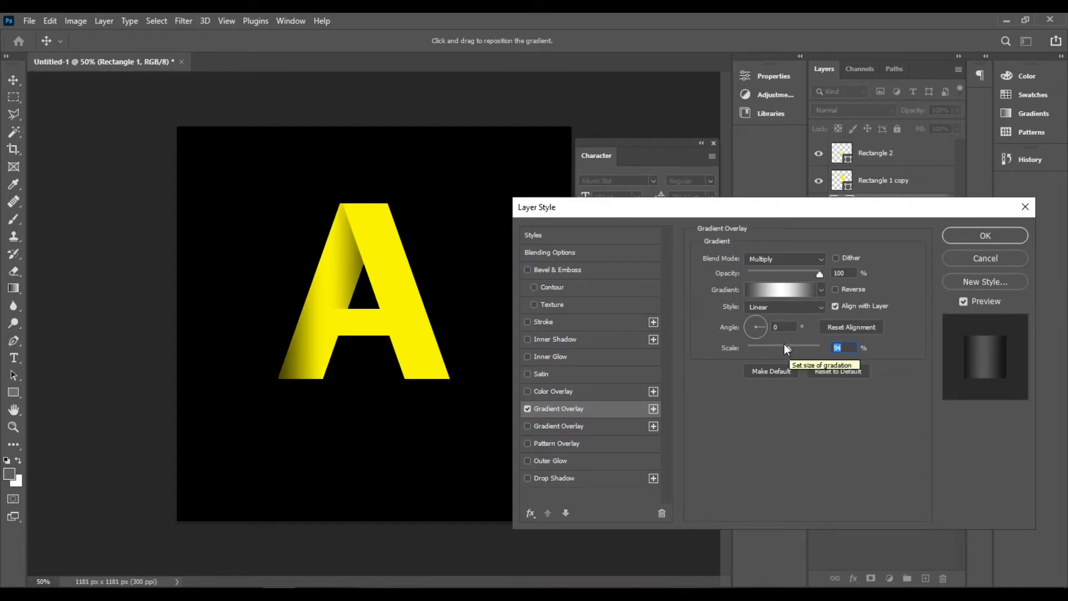
{"action": "left_click", "coordinate": [780, 348]}
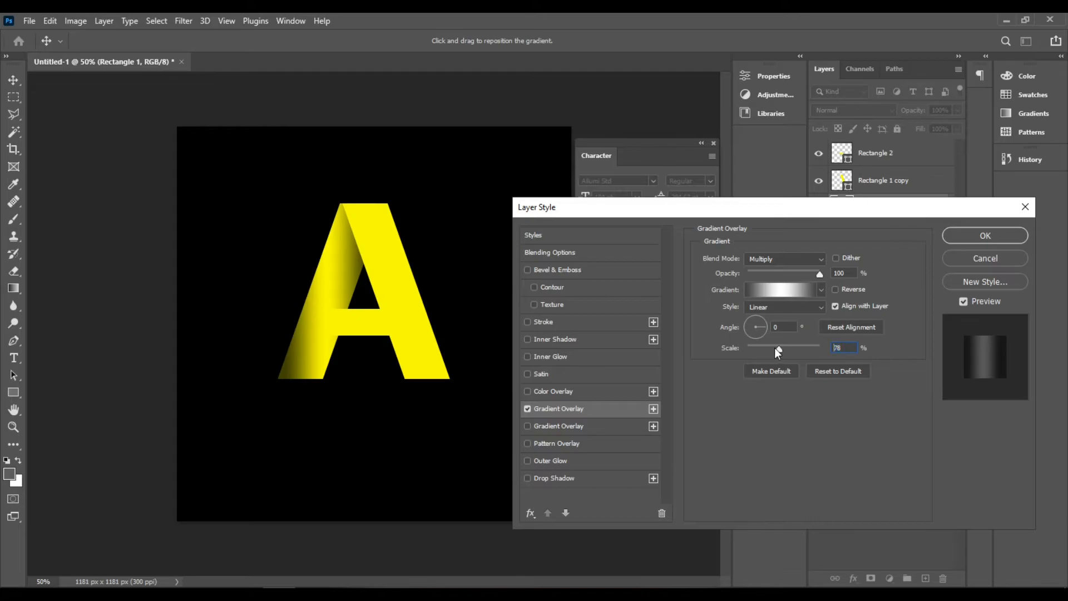
{"action": "left_click", "coordinate": [774, 348]}
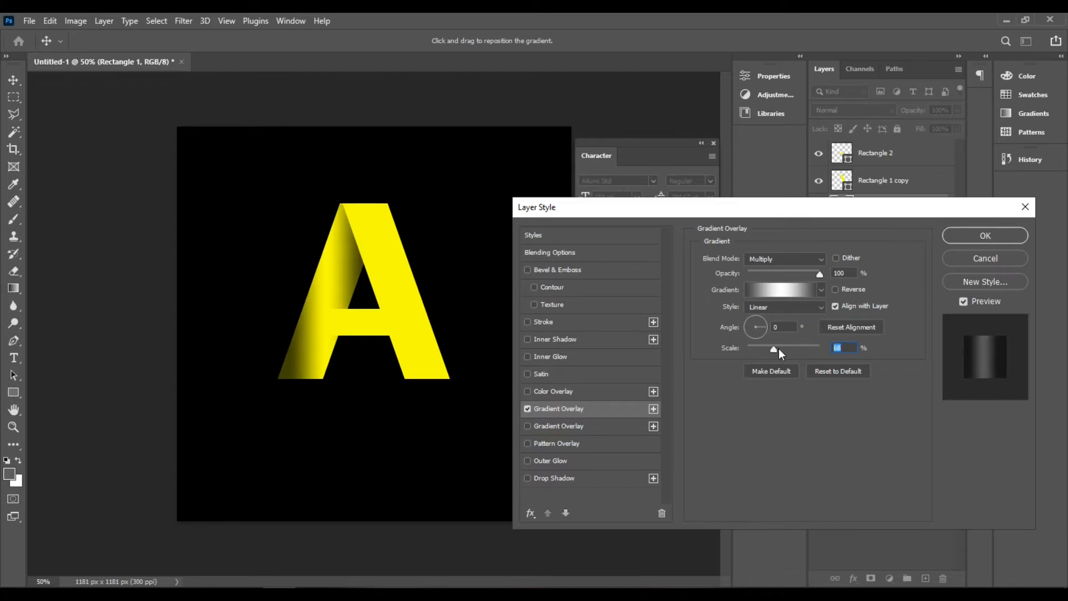
{"action": "left_click", "coordinate": [766, 349]}
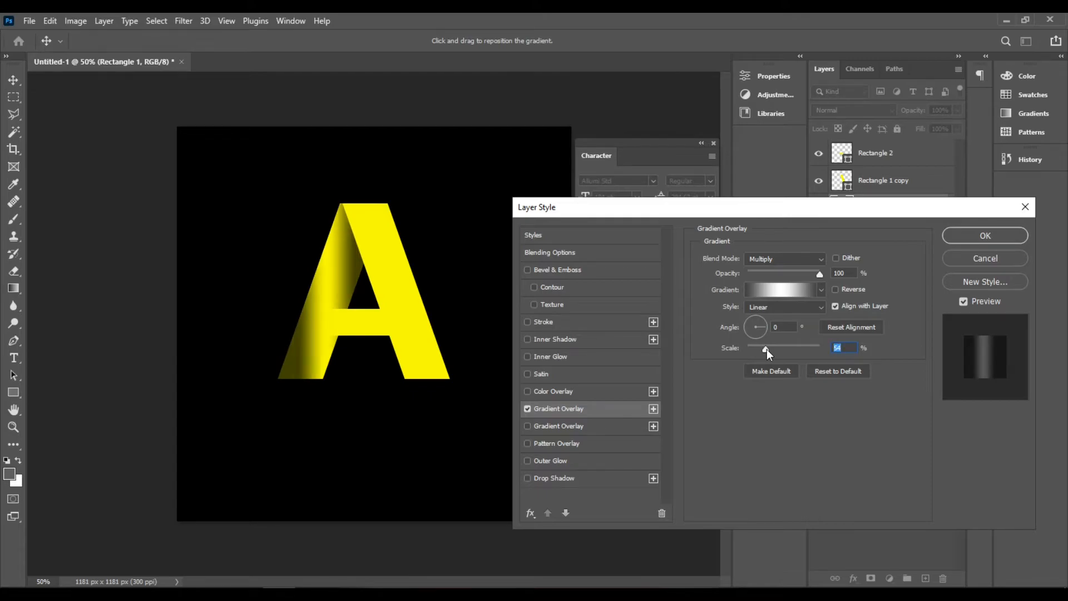
{"action": "left_click", "coordinate": [777, 348]}
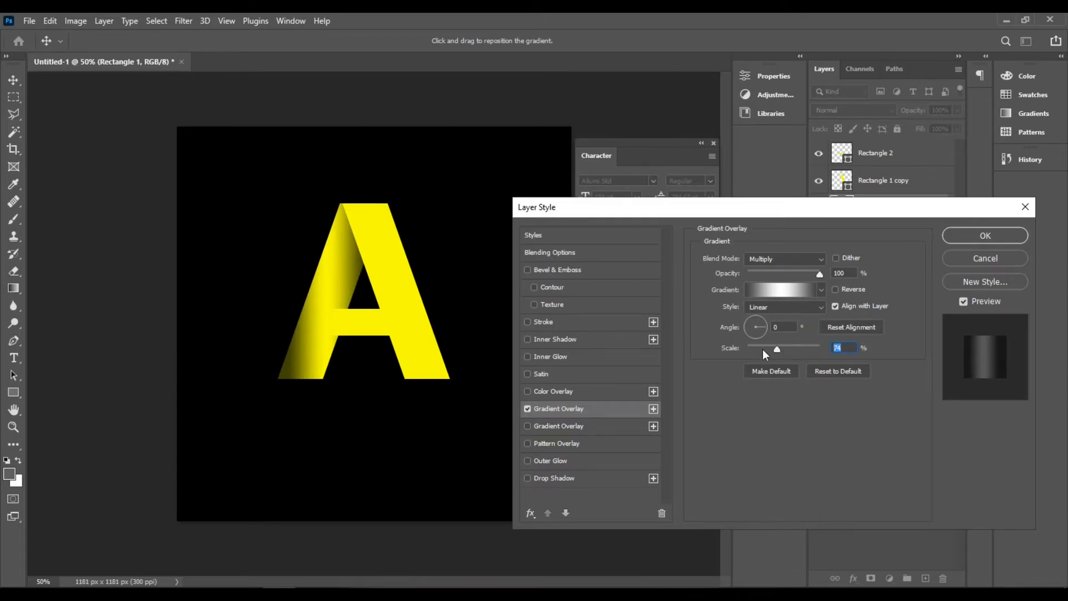
Reposition the gradient on the left leg so its bright band blends into the crossbar's left end.
{"action": "mouse_move", "coordinate": [329, 321]}
{"action": "left_mouse_down"}
{"action": "mouse_move", "coordinate": [328, 332]}
{"action": "mouse_move", "coordinate": [372, 276]}
{"action": "mouse_move", "coordinate": [358, 267]}
{"action": "mouse_move", "coordinate": [335, 340]}
{"action": "left_mouse_up"}
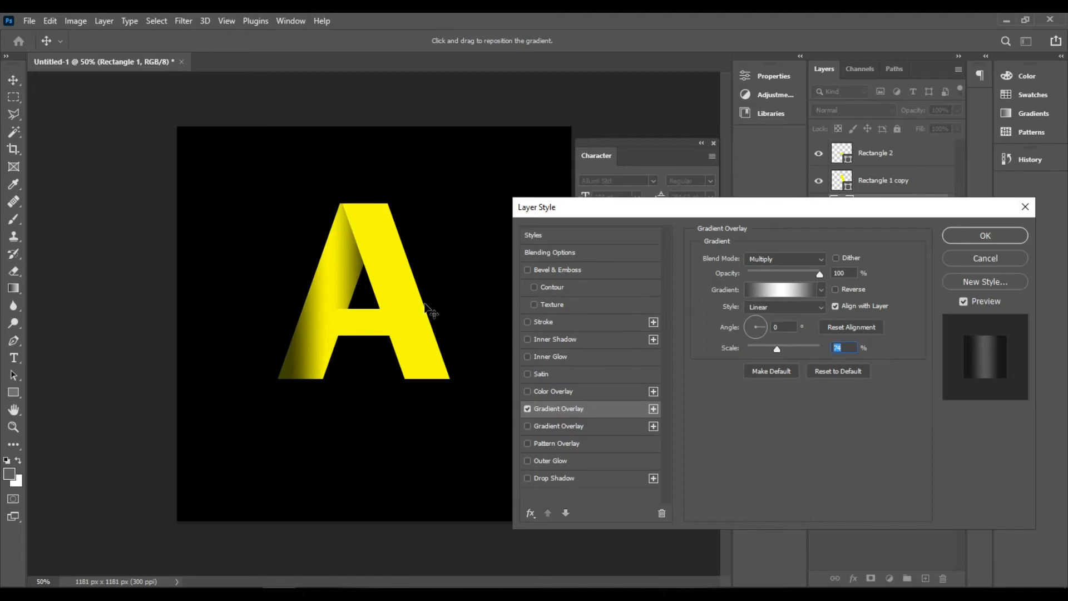
{"action": "scroll", "coordinate": [429, 310], "scroll_direction": "up", "scroll_amount": 4}
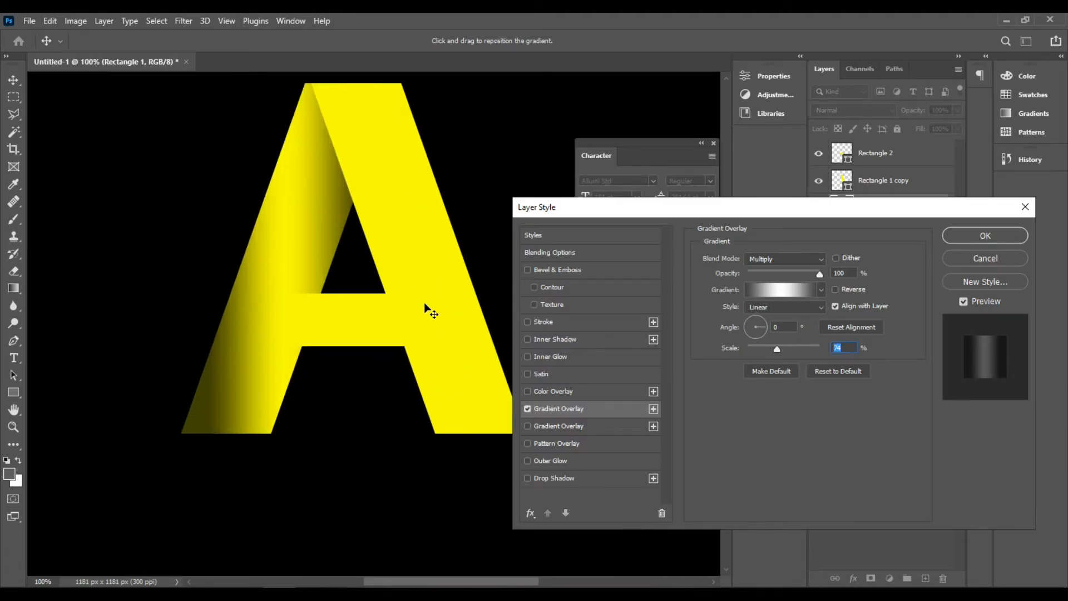
{"action": "left_click_drag", "start_coordinate": [200, 322], "coordinate": [184, 338]}
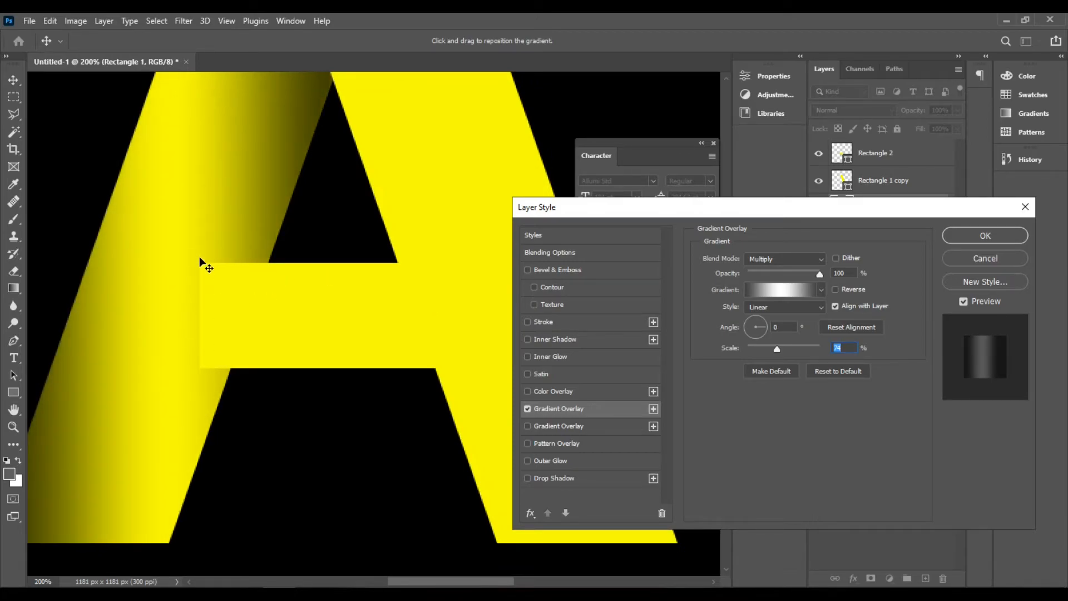
{"action": "mouse_move", "coordinate": [140, 428]}
{"action": "left_mouse_down"}
{"action": "mouse_move", "coordinate": [172, 382]}
{"action": "mouse_move", "coordinate": [158, 388]}
{"action": "left_mouse_up"}
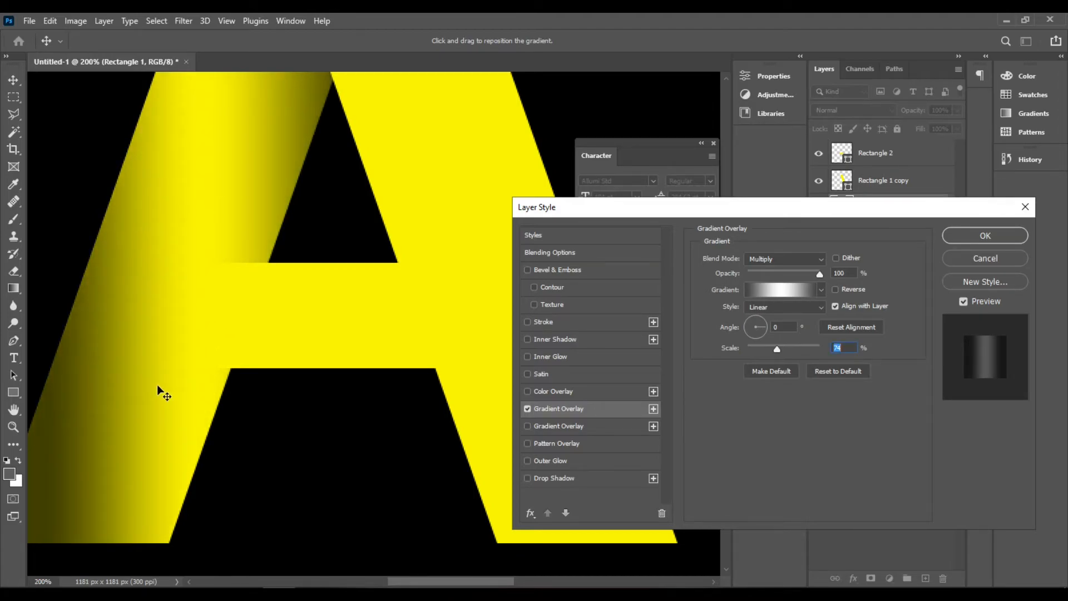
Try the Overlay blend mode for the left leg's gradient overlay and return to Multiply.
{"action": "key", "text": "ctrl+minus"}
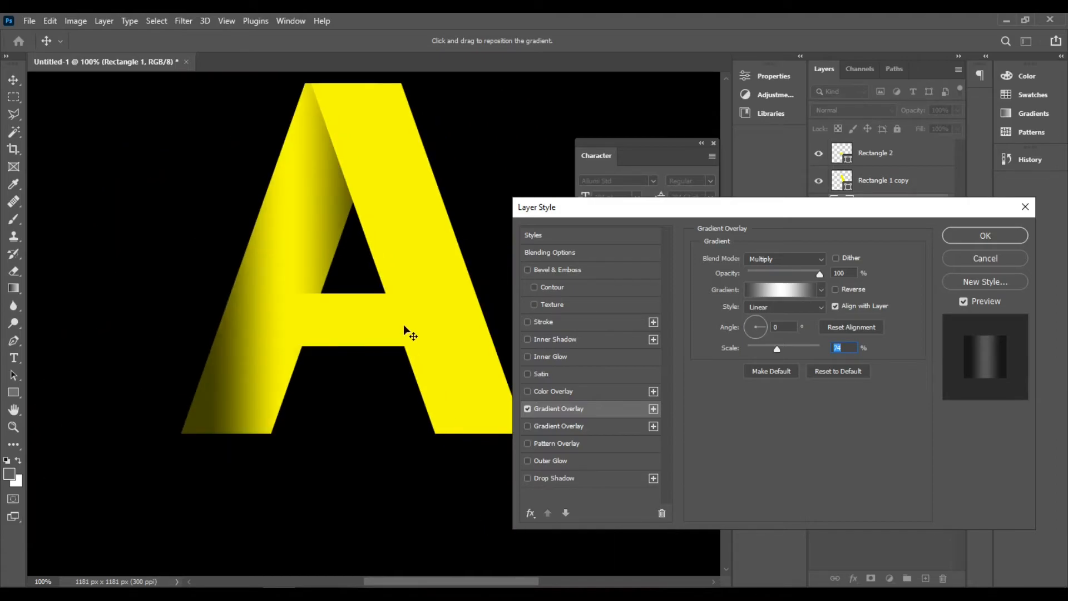
{"action": "left_click", "coordinate": [820, 261]}
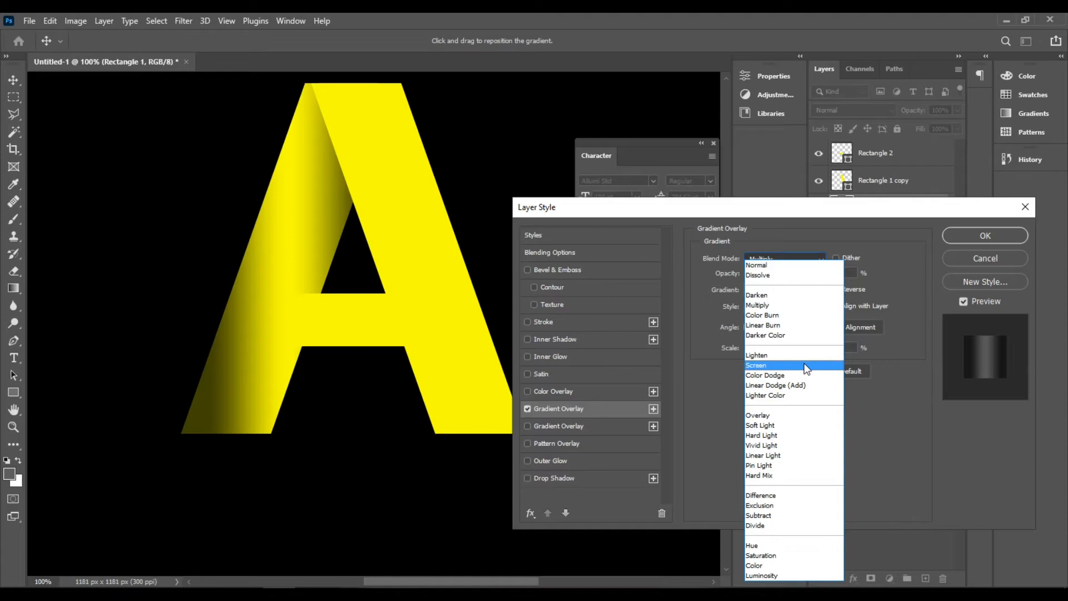
{"action": "left_click", "coordinate": [804, 414]}
{"action": "left_click", "coordinate": [802, 260]}
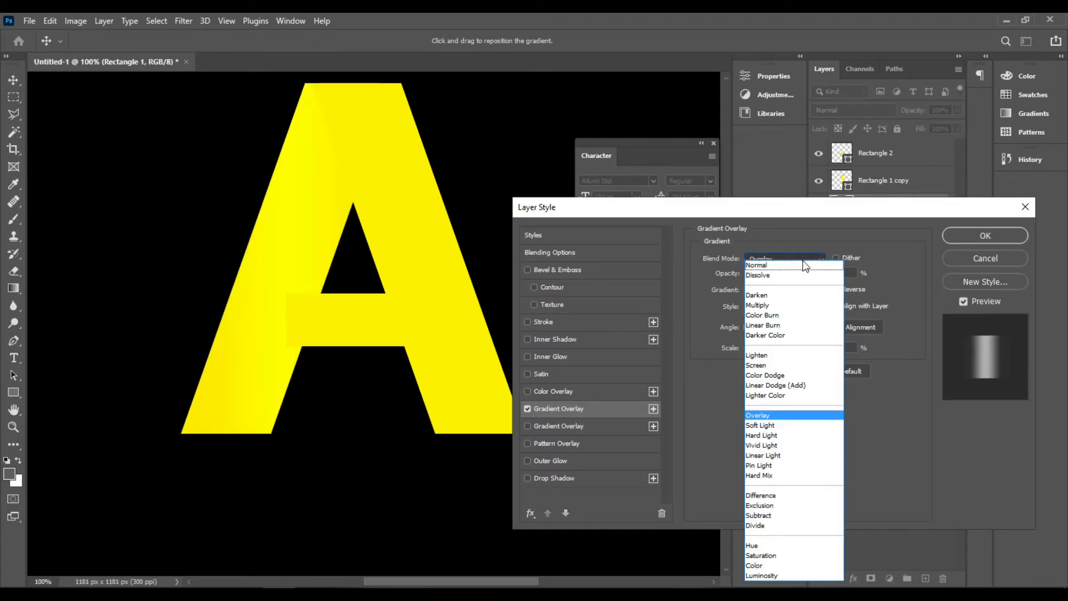
{"action": "left_click", "coordinate": [786, 307]}
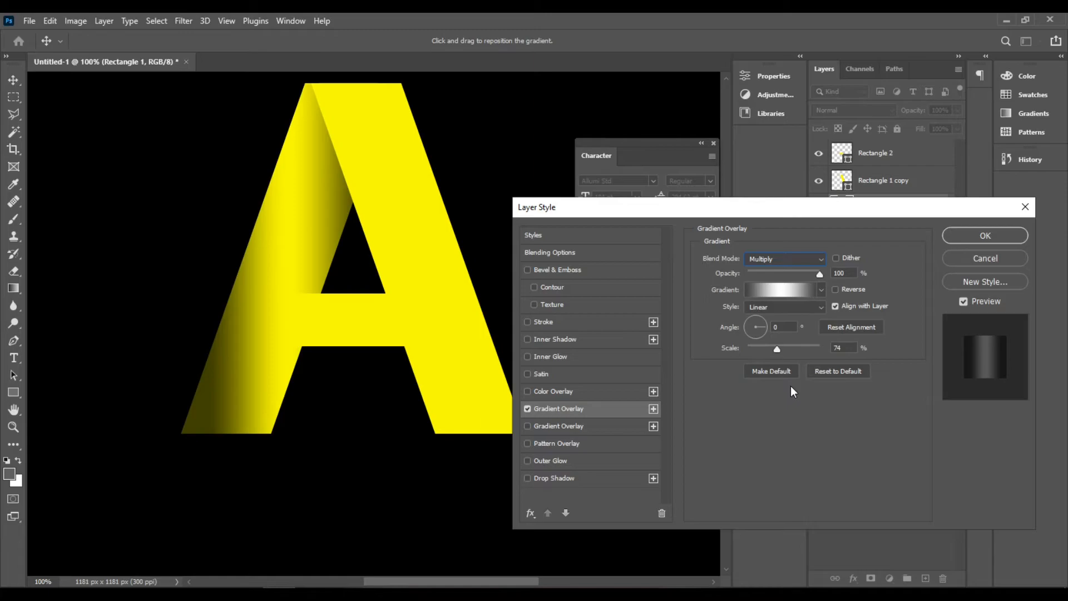
Set the gradient overlay's scale to 92%, trying larger values up to 137% and nudging the gradient on the left leg.
{"action": "left_click", "coordinate": [787, 350]}
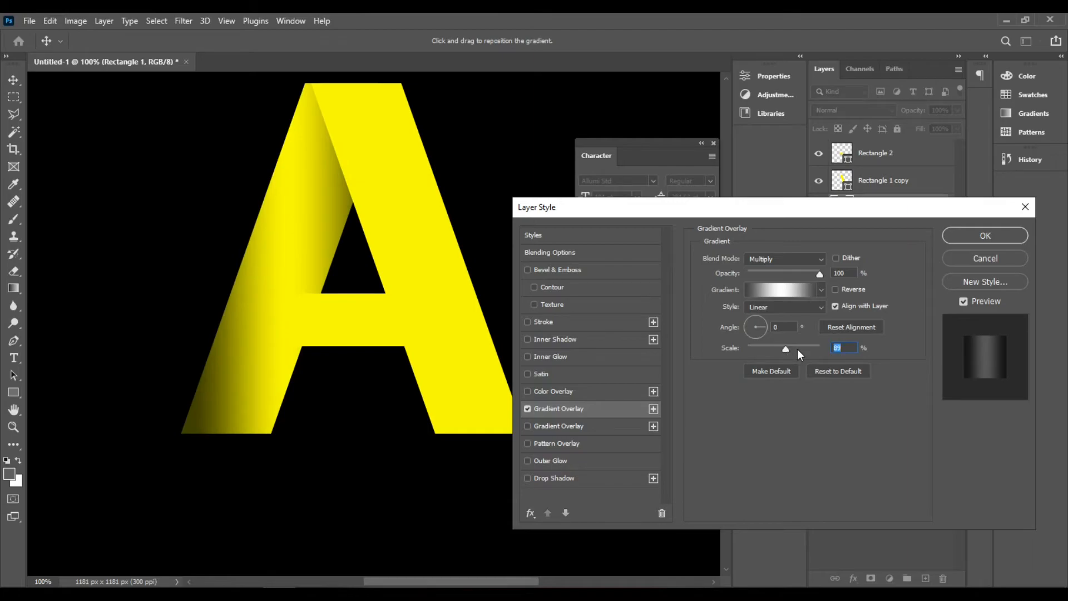
{"action": "mouse_move", "coordinate": [279, 338]}
{"action": "left_mouse_down"}
{"action": "mouse_move", "coordinate": [250, 375]}
{"action": "mouse_move", "coordinate": [275, 348]}
{"action": "left_mouse_up"}
{"action": "left_click", "coordinate": [796, 348]}
{"action": "left_click", "coordinate": [803, 348]}
{"action": "left_click", "coordinate": [813, 349]}
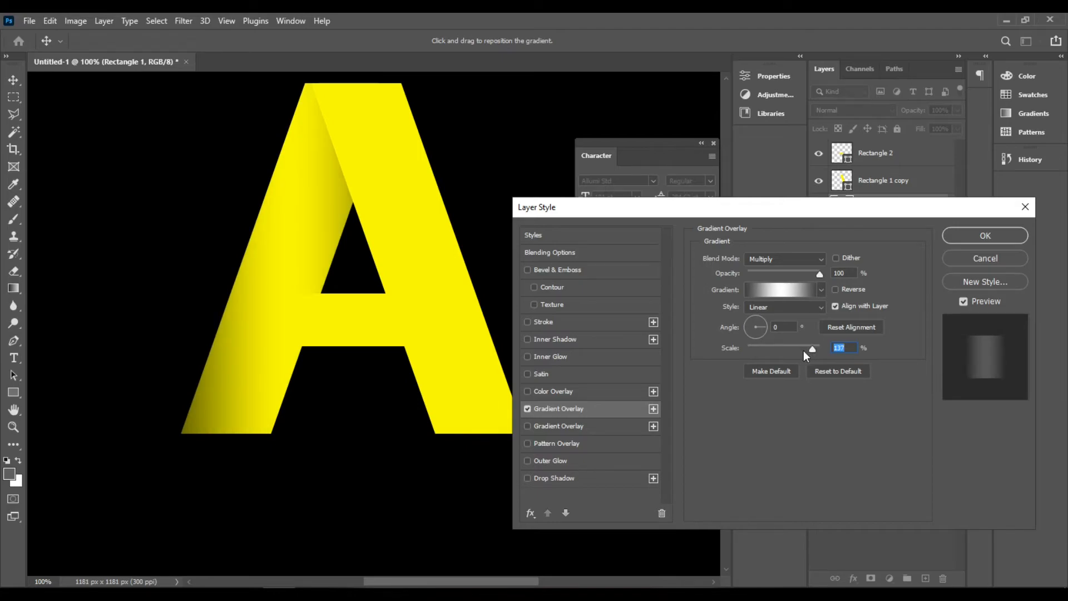
{"action": "left_click", "coordinate": [803, 351]}
{"action": "left_click", "coordinate": [791, 350]}
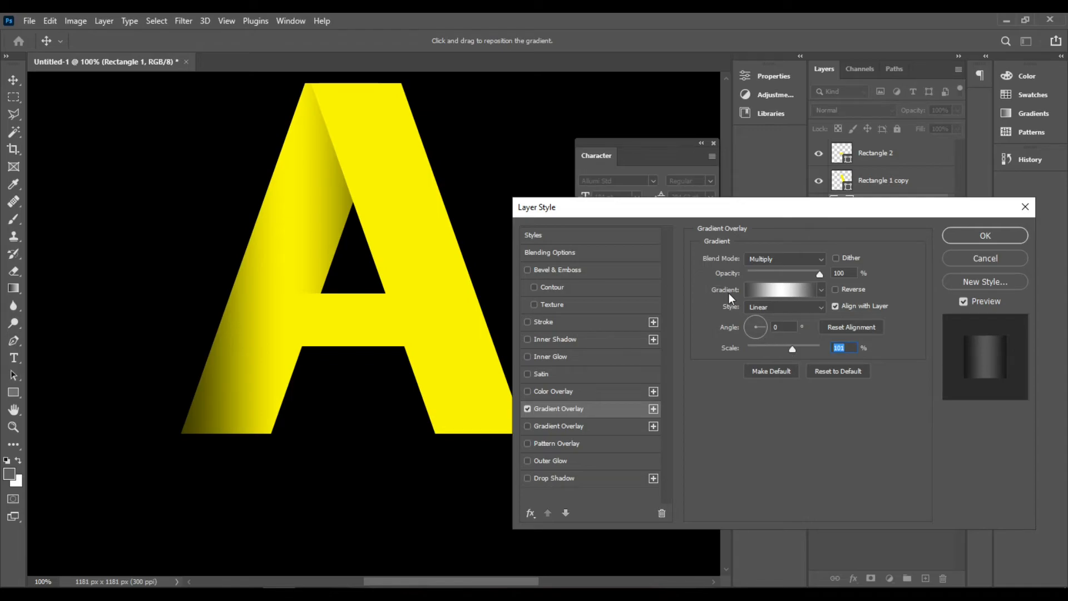
{"action": "left_click", "coordinate": [787, 349]}
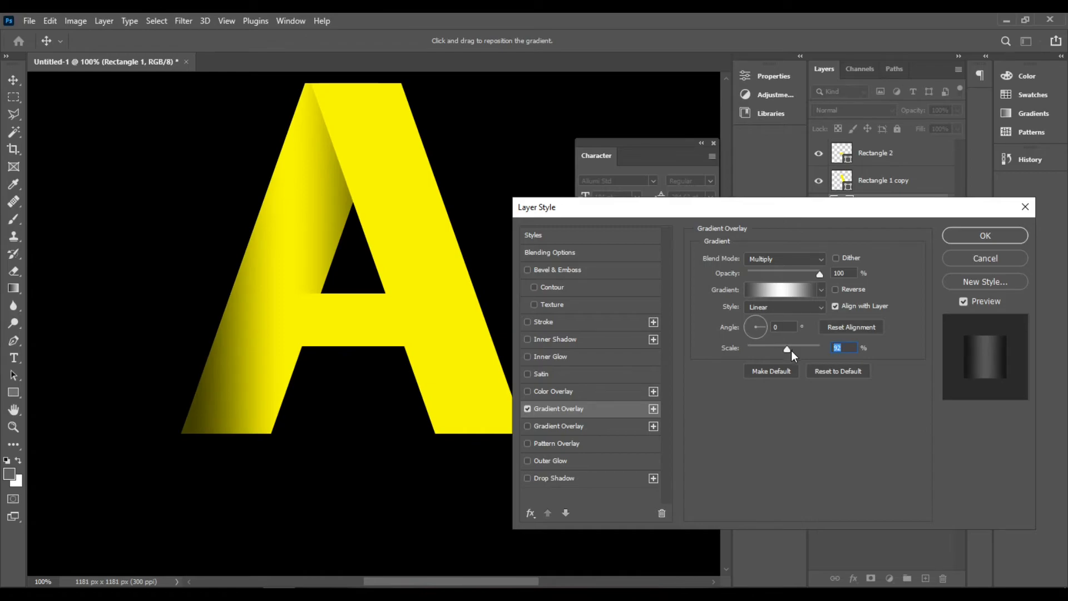
{"action": "left_click", "coordinate": [848, 348]}
Try other gradient angles, set the angle back to 0° and apply the layer style to Rectangle 1.
{"action": "left_click", "coordinate": [763, 332]}
{"action": "left_click_drag", "start_coordinate": [763, 329], "coordinate": [763, 320]}
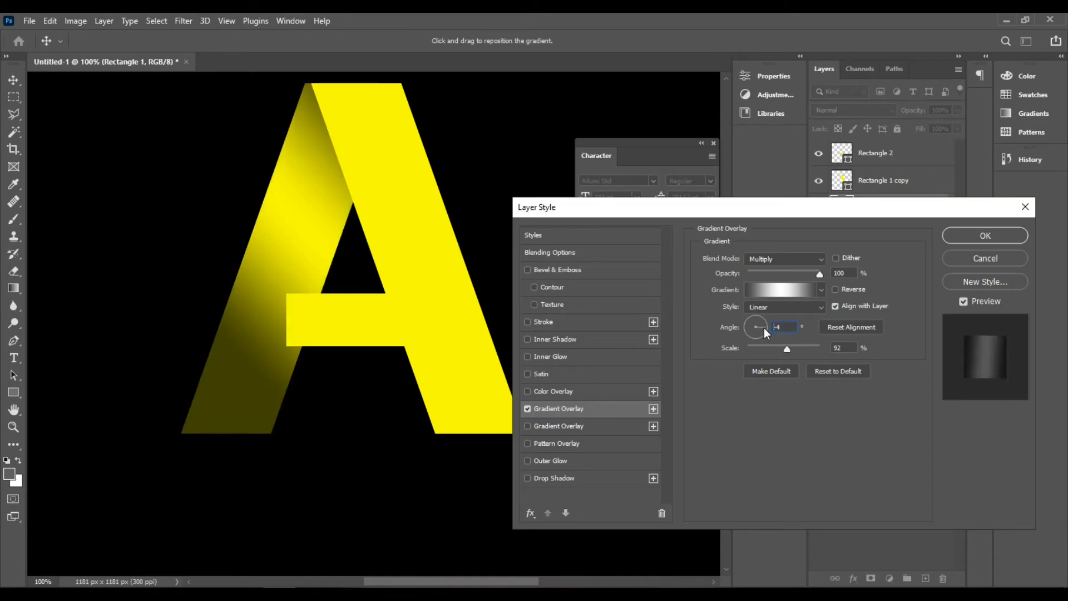
{"action": "left_click", "coordinate": [764, 329]}
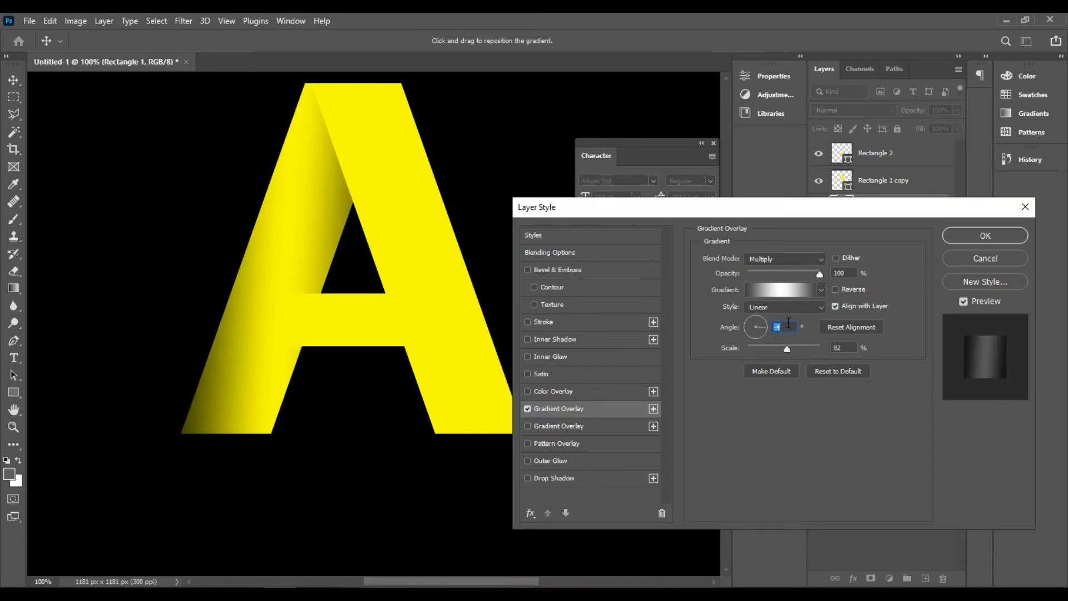
{"action": "type", "text": "0"}
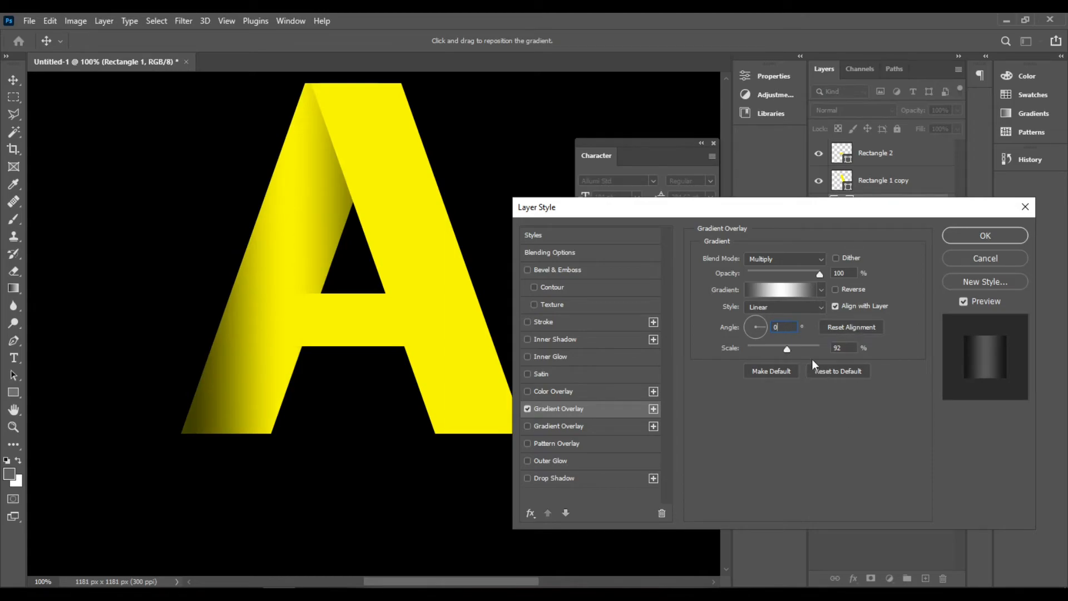
{"action": "left_click", "coordinate": [986, 234]}
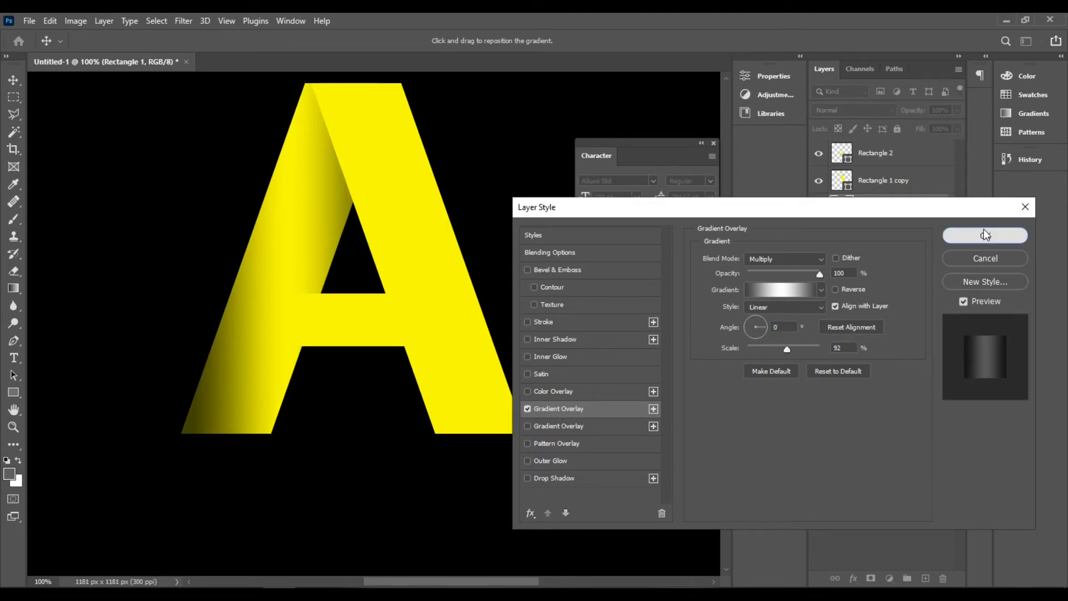
{"action": "left_click", "coordinate": [985, 235]}
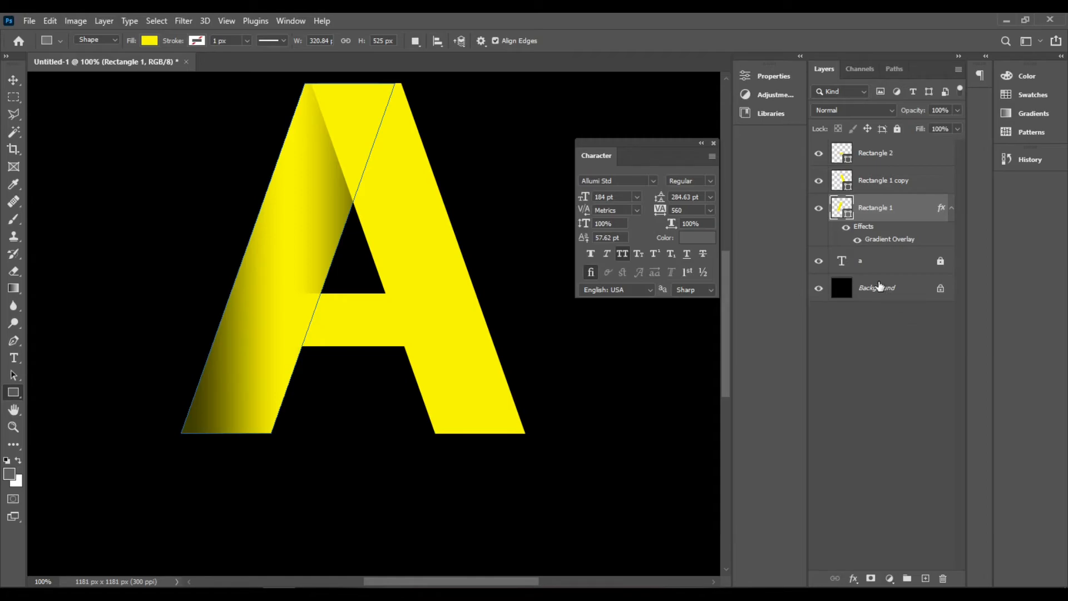
Move Rectangle 1 copy horizontally 9 px to the left so its upper corner meets the left leg's tip.
{"action": "left_click", "coordinate": [887, 181]}
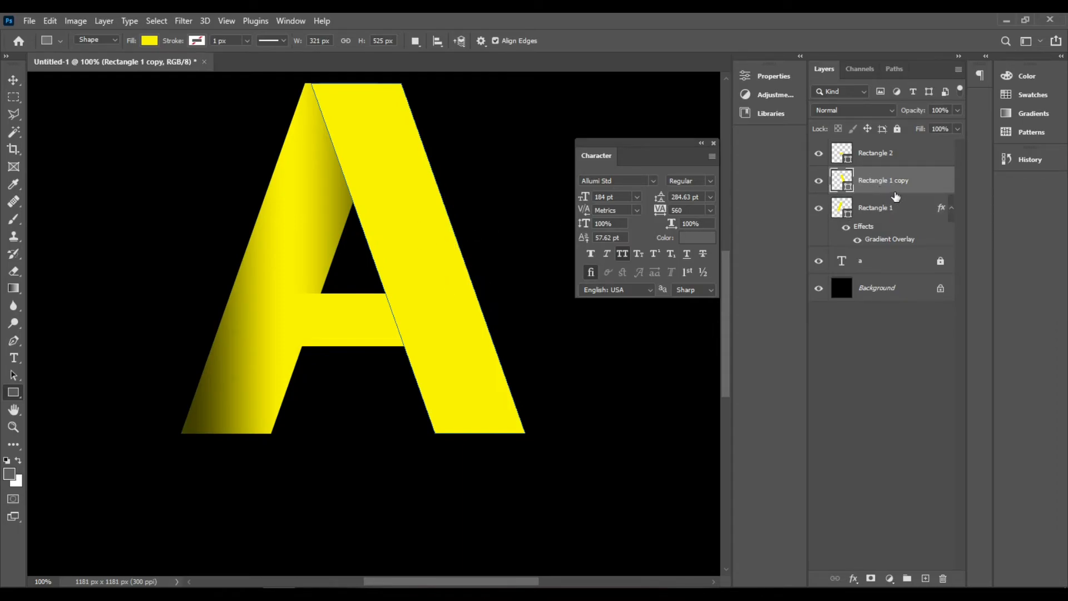
{"action": "left_click", "coordinate": [13, 82]}
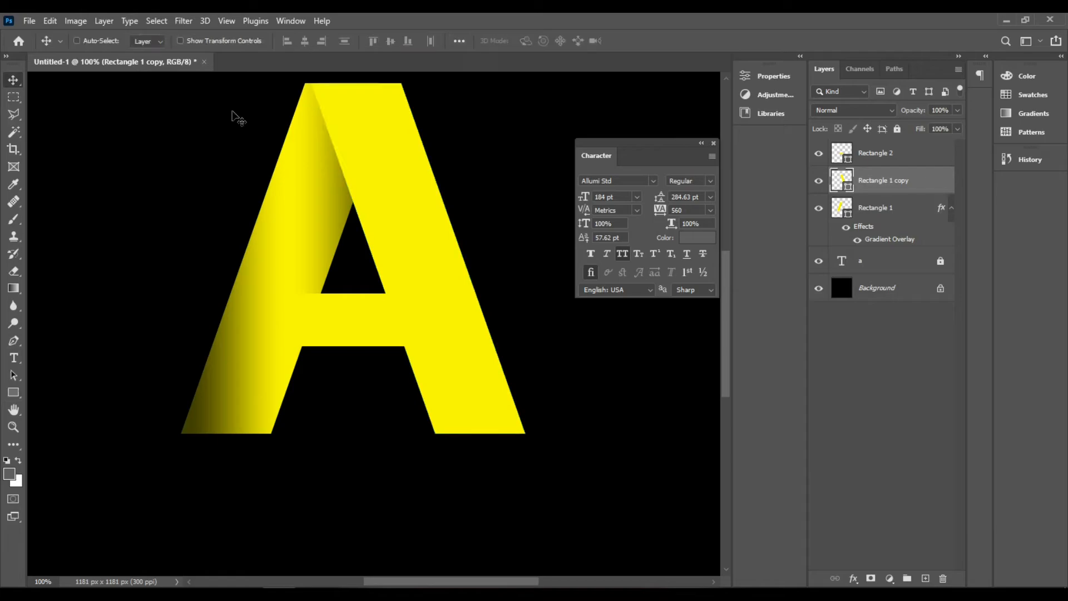
{"action": "key", "text": "ctrl"}
{"action": "left_click_drag", "start_coordinate": [406, 198], "coordinate": [402, 198]}
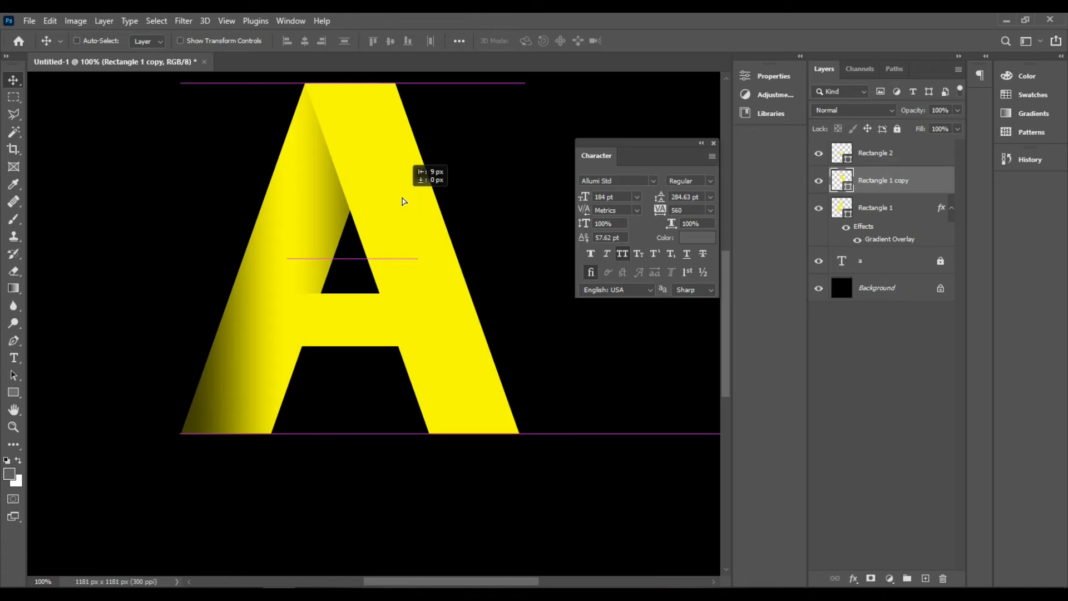
{"action": "left_click_drag", "start_coordinate": [403, 201], "coordinate": [403, 200]}
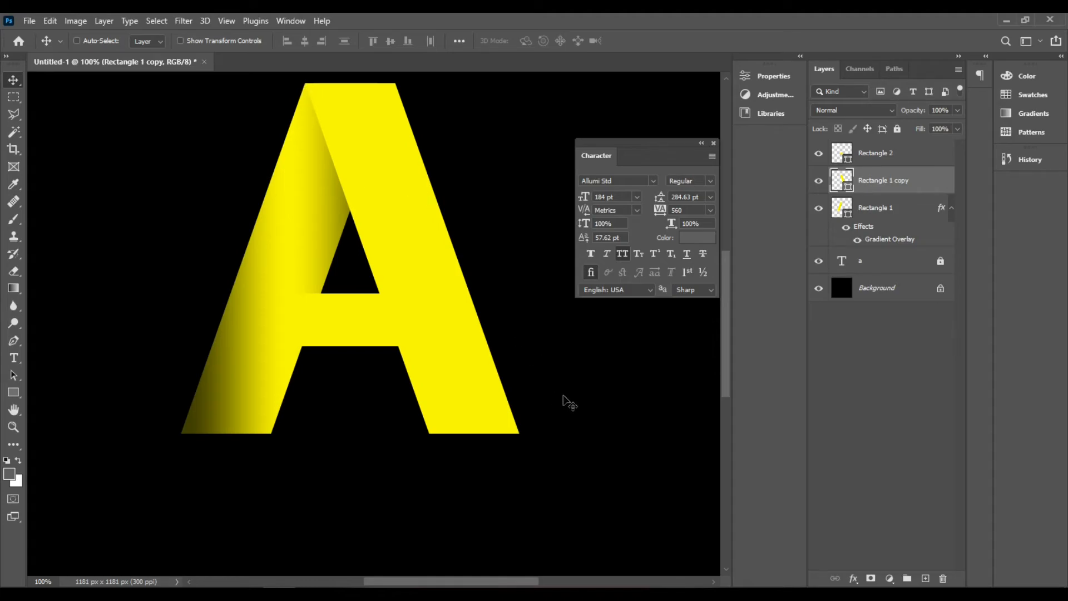
Add a Levels adjustment layer above Rectangle 2.
{"action": "scroll", "coordinate": [569, 403], "scroll_direction": "down", "scroll_amount": 5}
{"action": "scroll", "coordinate": [346, 362], "scroll_direction": "down", "scroll_amount": 1}
{"action": "scroll", "coordinate": [305, 343], "scroll_direction": "up", "scroll_amount": 1}
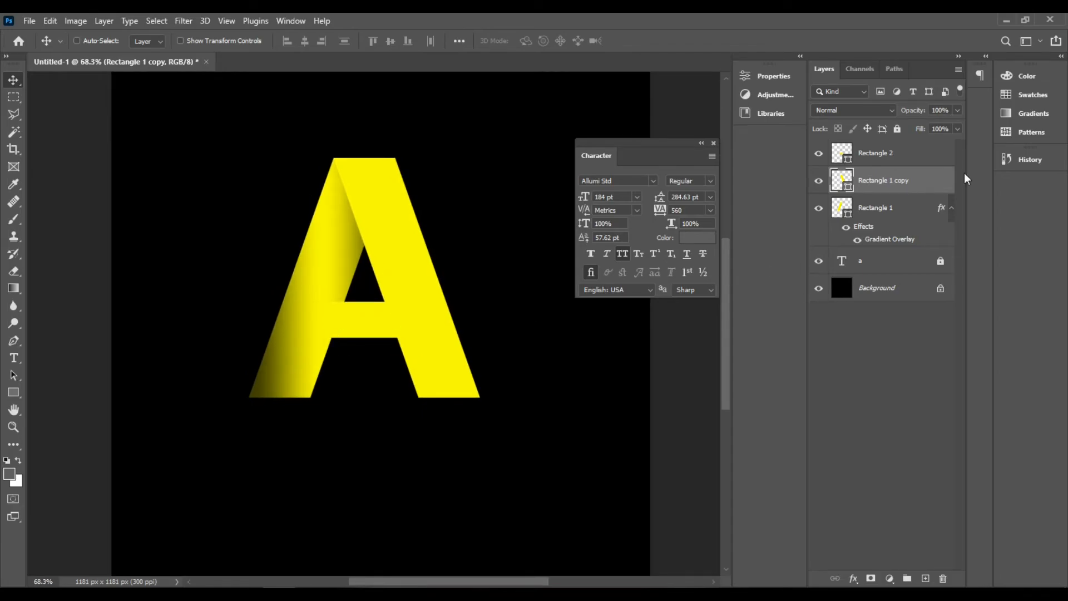
{"action": "left_click", "coordinate": [893, 155]}
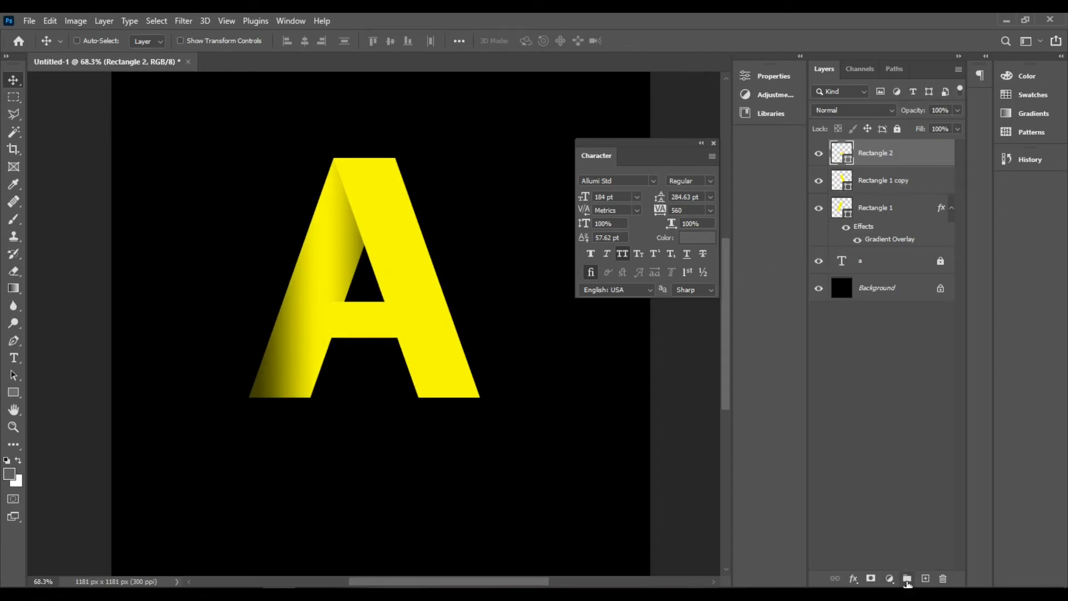
{"action": "left_click", "coordinate": [889, 579]}
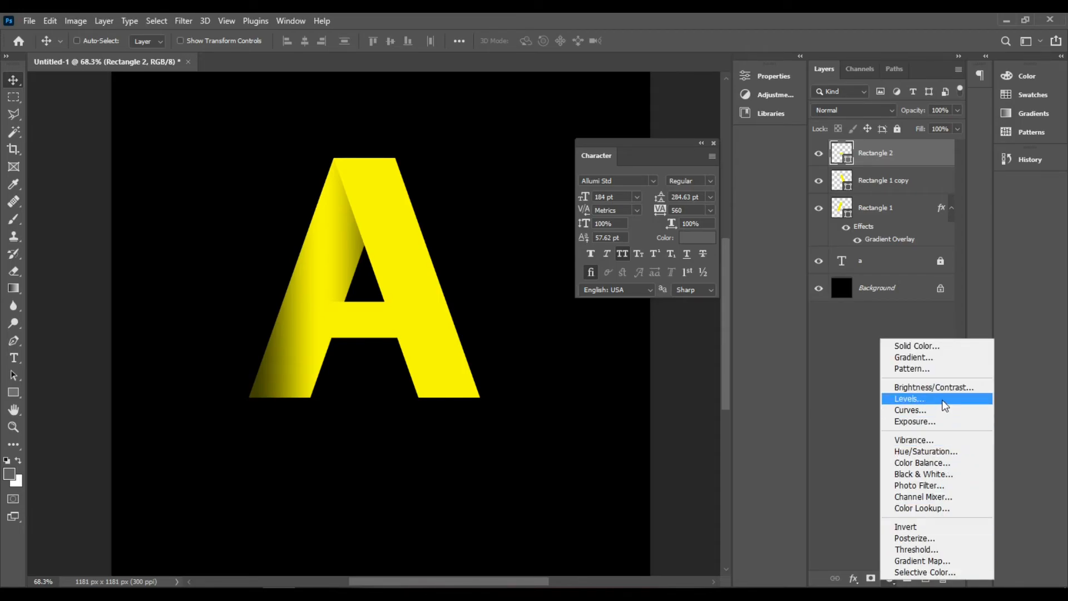
{"action": "left_click", "coordinate": [834, 447]}
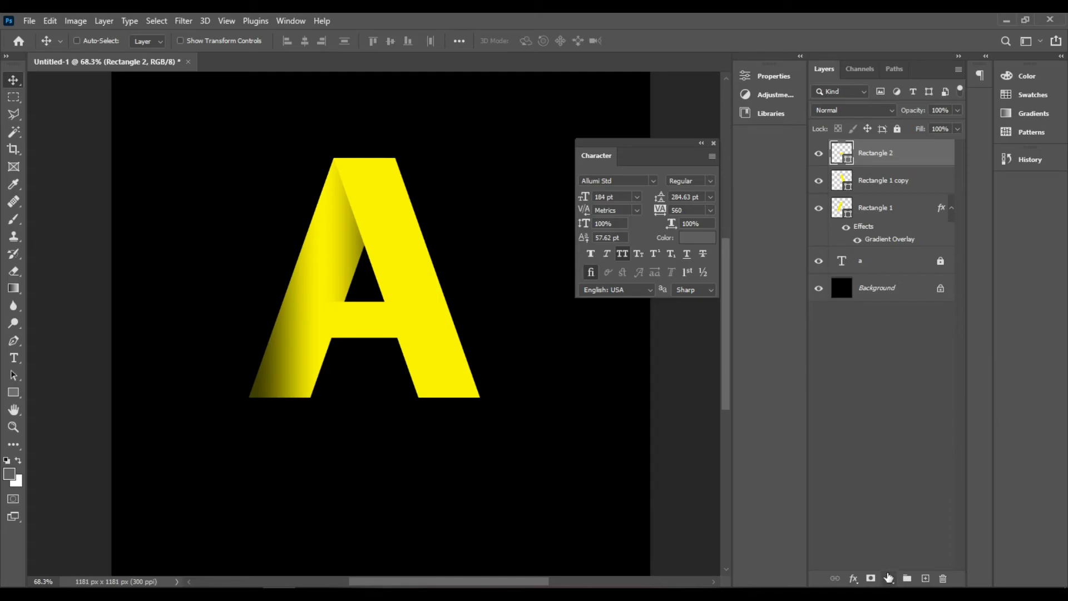
{"action": "left_click", "coordinate": [890, 579]}
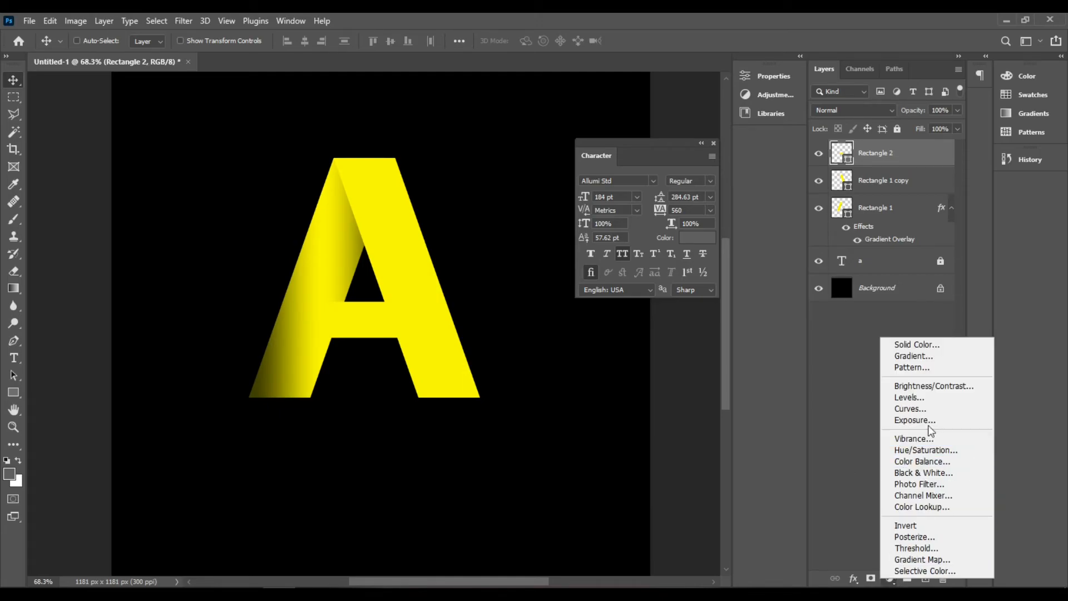
{"action": "left_click", "coordinate": [890, 397]}
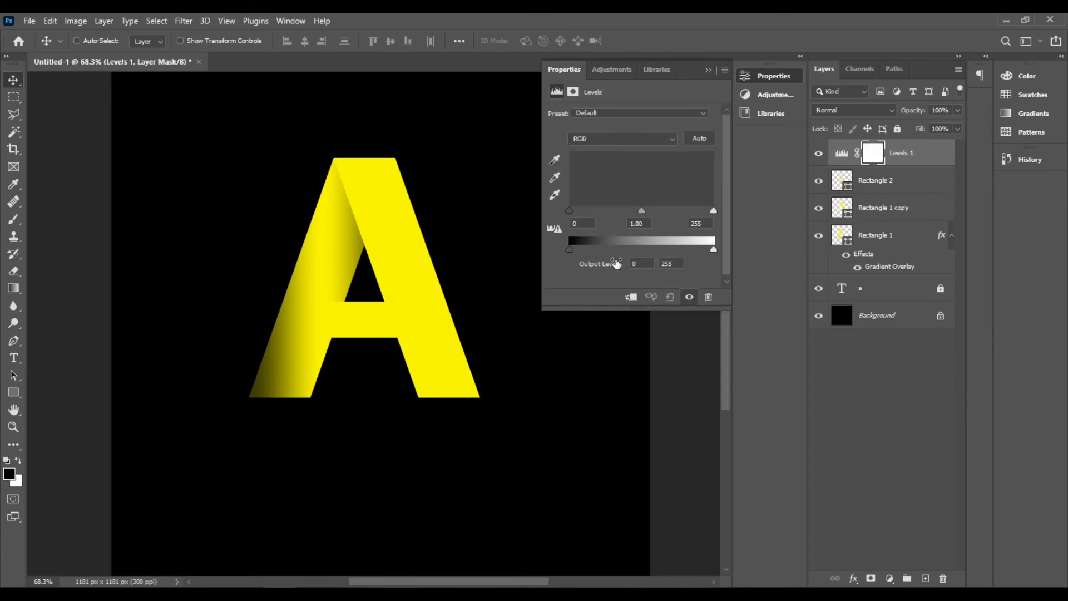
Set the Levels shadow input to 63 and the midtone to 0.73, keeping the highlight input at 255.
{"action": "left_click_drag", "start_coordinate": [570, 211], "coordinate": [607, 216]}
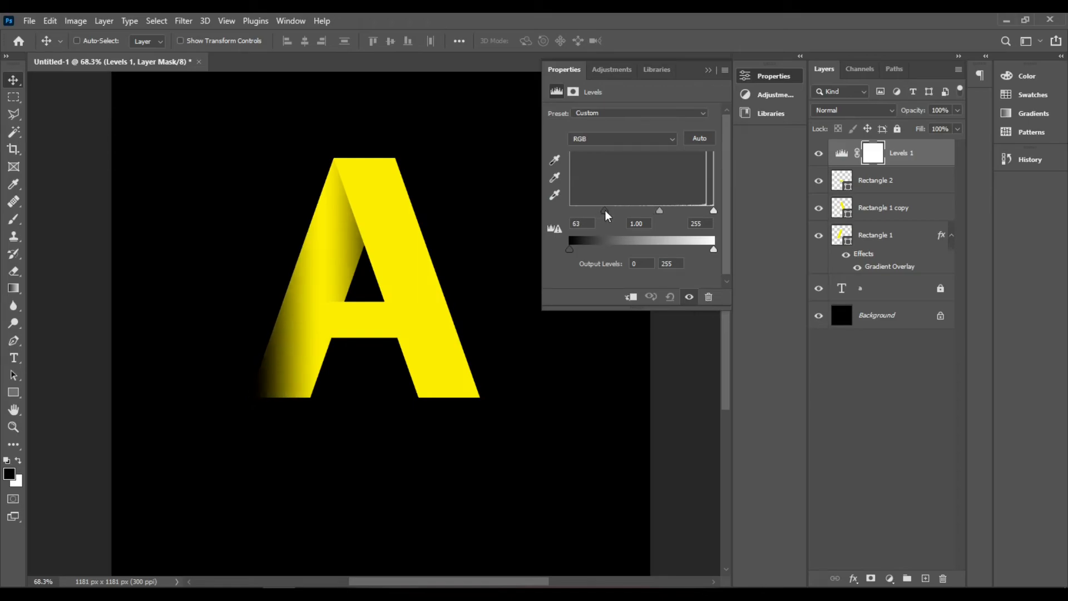
{"action": "mouse_move", "coordinate": [713, 211]}
{"action": "left_mouse_down"}
{"action": "mouse_move", "coordinate": [690, 212]}
{"action": "mouse_move", "coordinate": [717, 214]}
{"action": "left_mouse_up"}
{"action": "mouse_move", "coordinate": [660, 212]}
{"action": "left_mouse_down"}
{"action": "mouse_move", "coordinate": [690, 216]}
{"action": "mouse_move", "coordinate": [635, 215]}
{"action": "mouse_move", "coordinate": [669, 216]}
{"action": "left_mouse_up"}
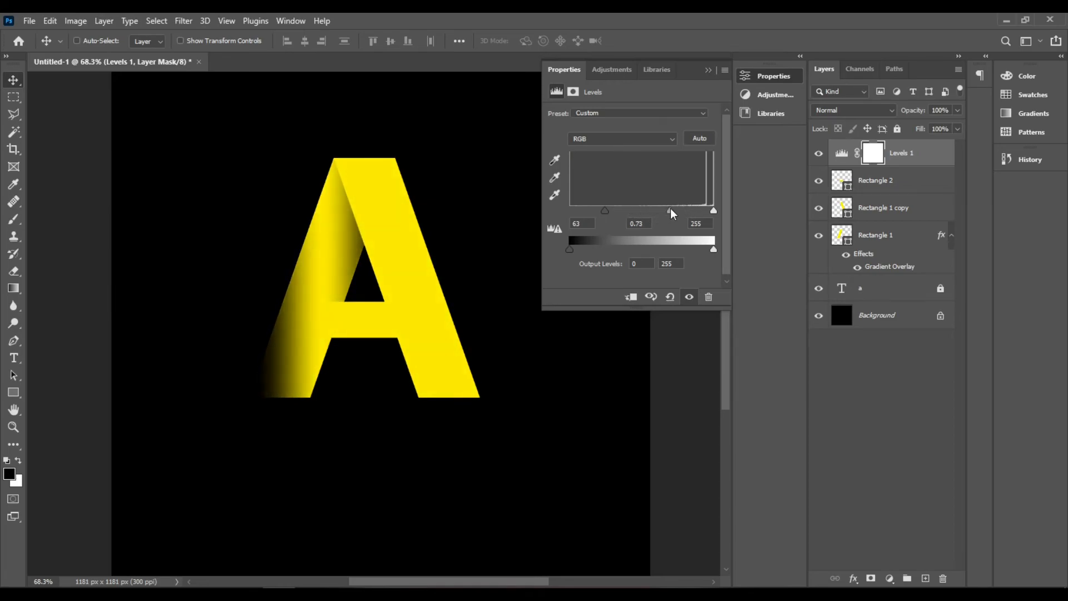
{"action": "left_click", "coordinate": [708, 70]}
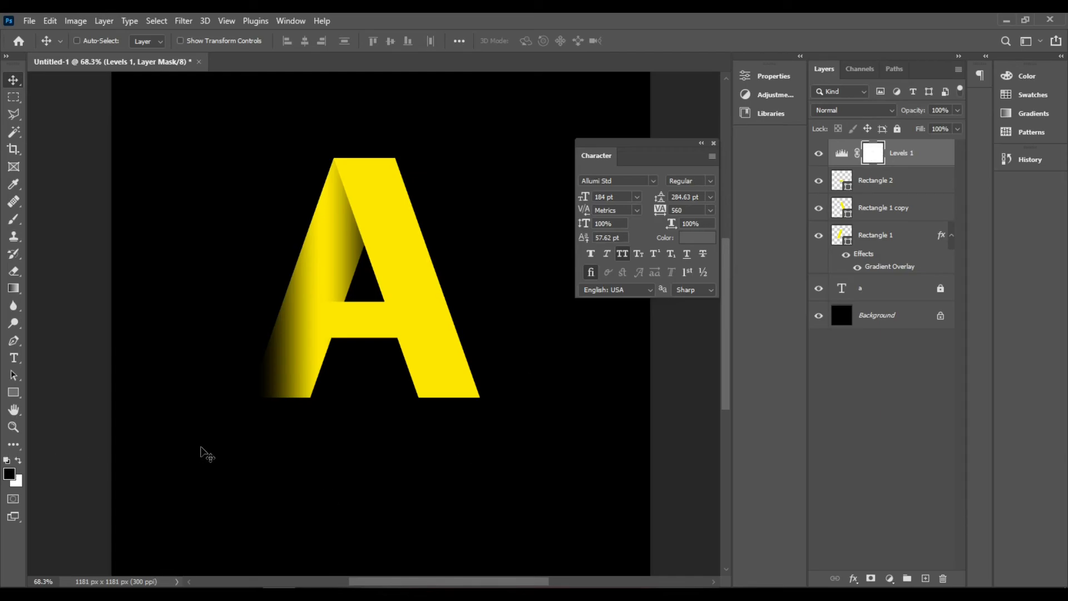
Set up the Brush tool with a Soft Round tip, 300 px size and 0% hardness.
{"action": "key", "text": "b"}
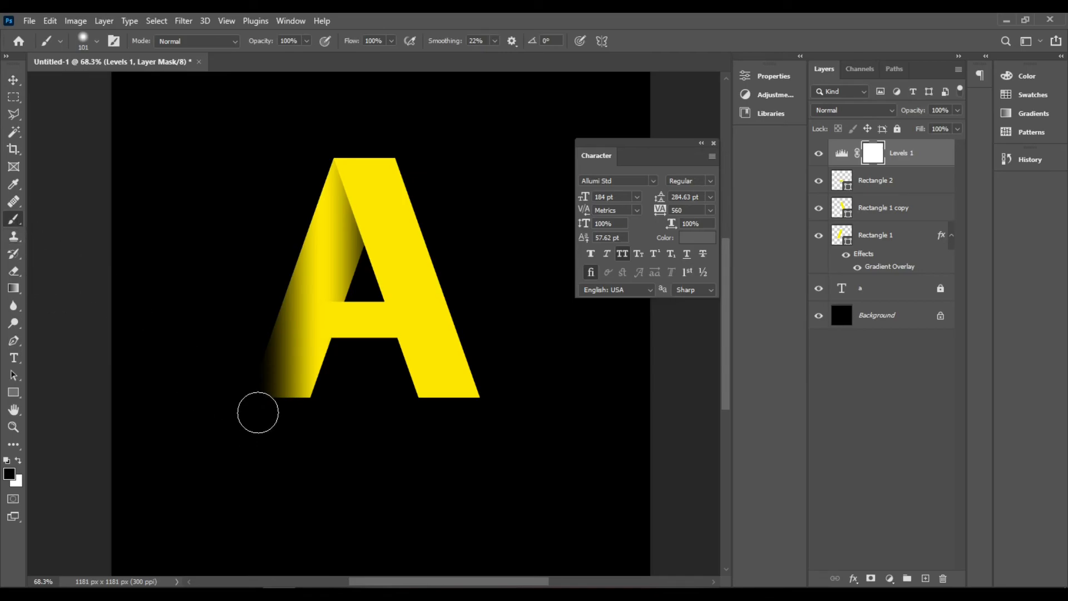
{"action": "key", "text": "bracketright"}
{"action": "key", "text": "bracketright"}
{"action": "key", "text": "bracketright"}
{"action": "key", "text": "bracketright"}
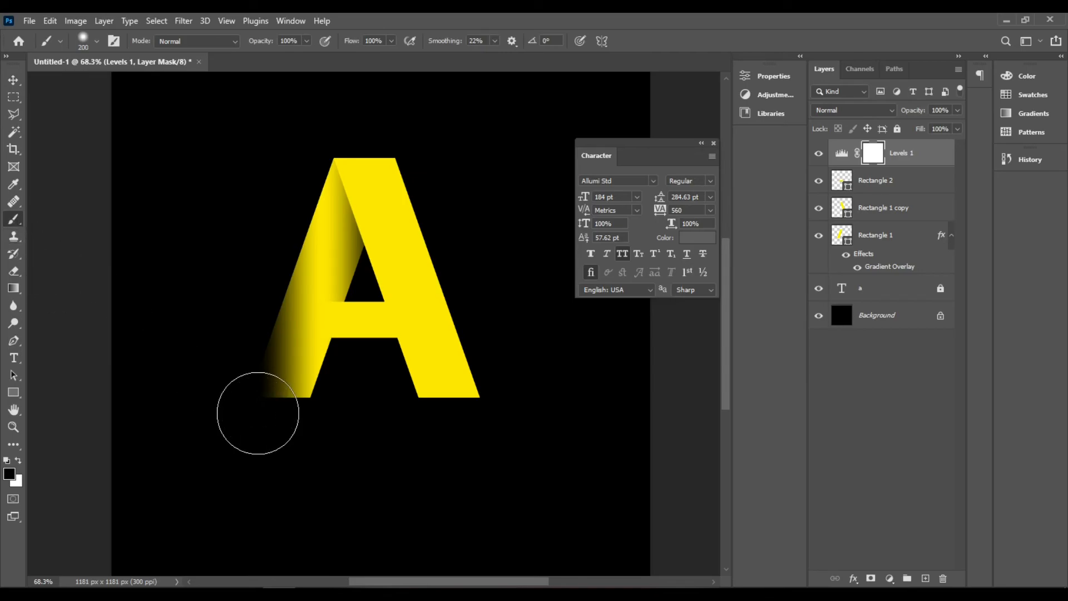
{"action": "key", "text": "bracketright"}
{"action": "key", "text": "bracketright"}
{"action": "key", "text": "bracketright"}
{"action": "key", "text": "bracketright"}
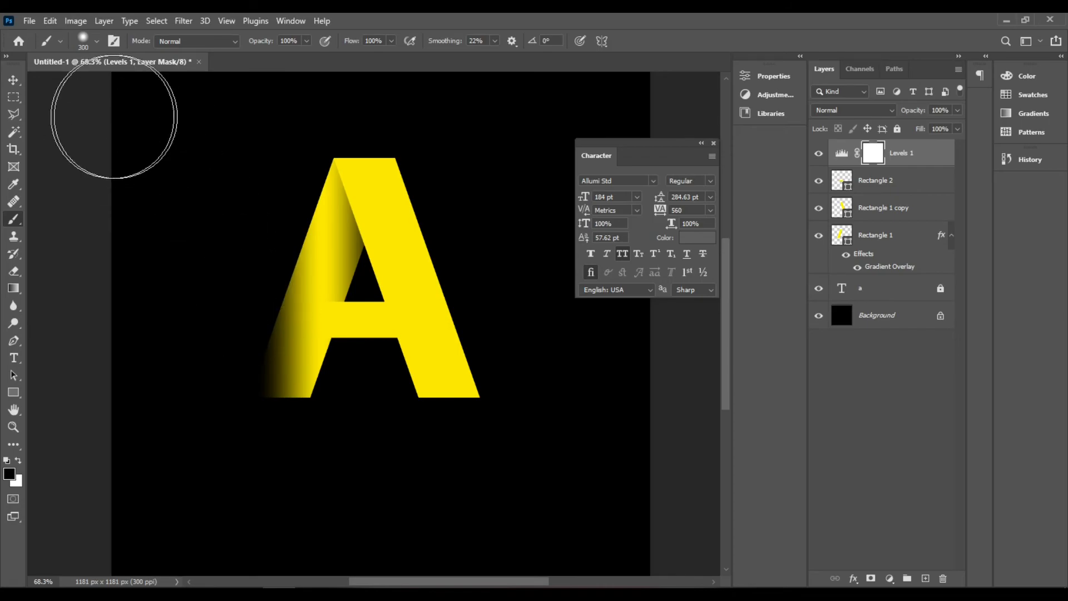
{"action": "left_click", "coordinate": [99, 42]}
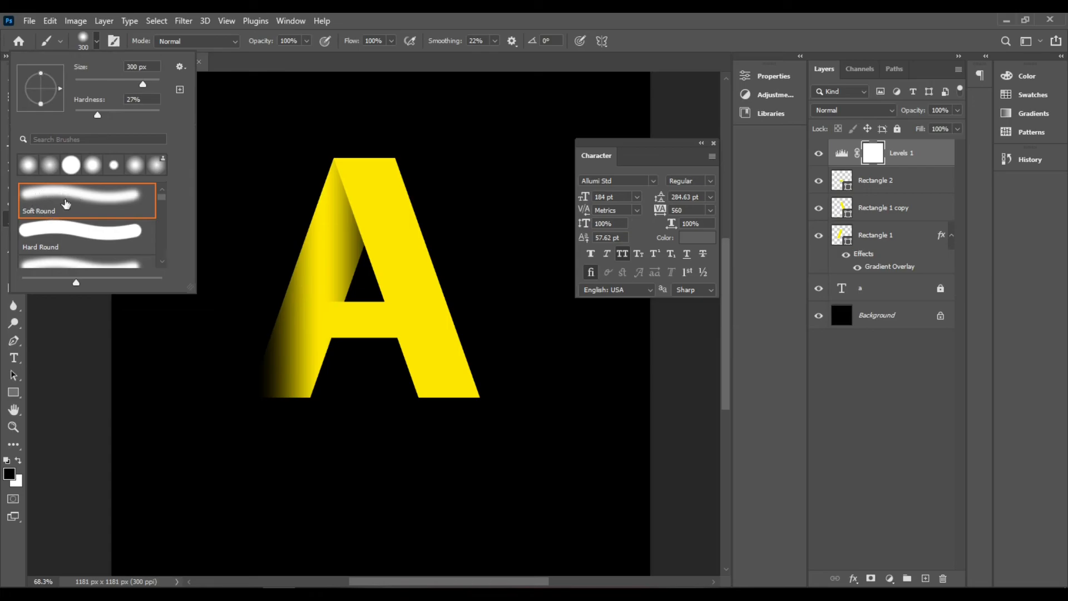
{"action": "left_click", "coordinate": [97, 41]}
{"action": "left_click", "coordinate": [98, 41]}
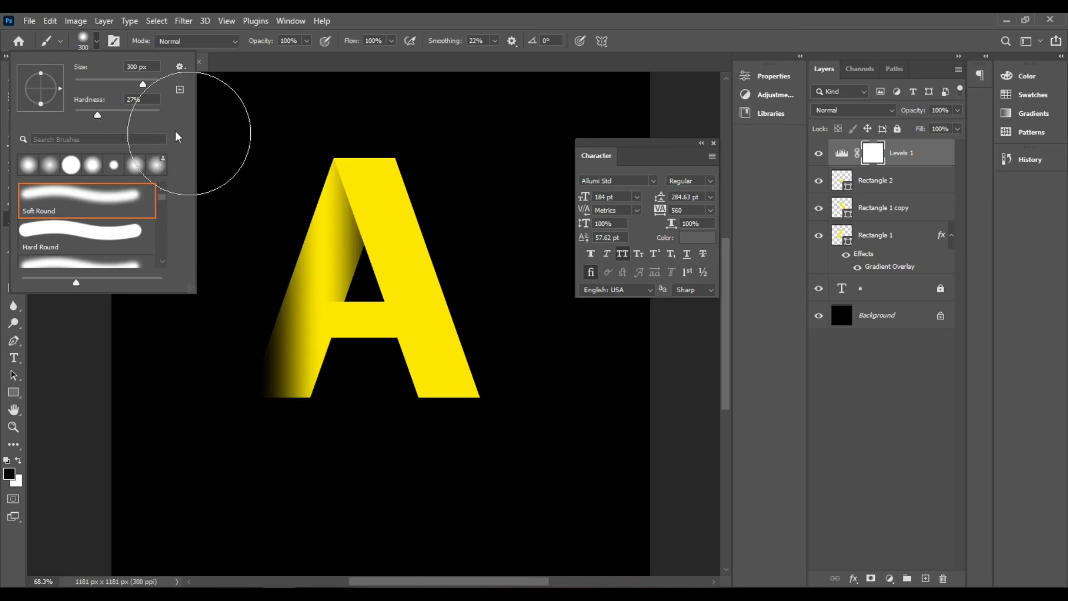
{"action": "left_click_drag", "start_coordinate": [98, 120], "coordinate": [72, 118]}
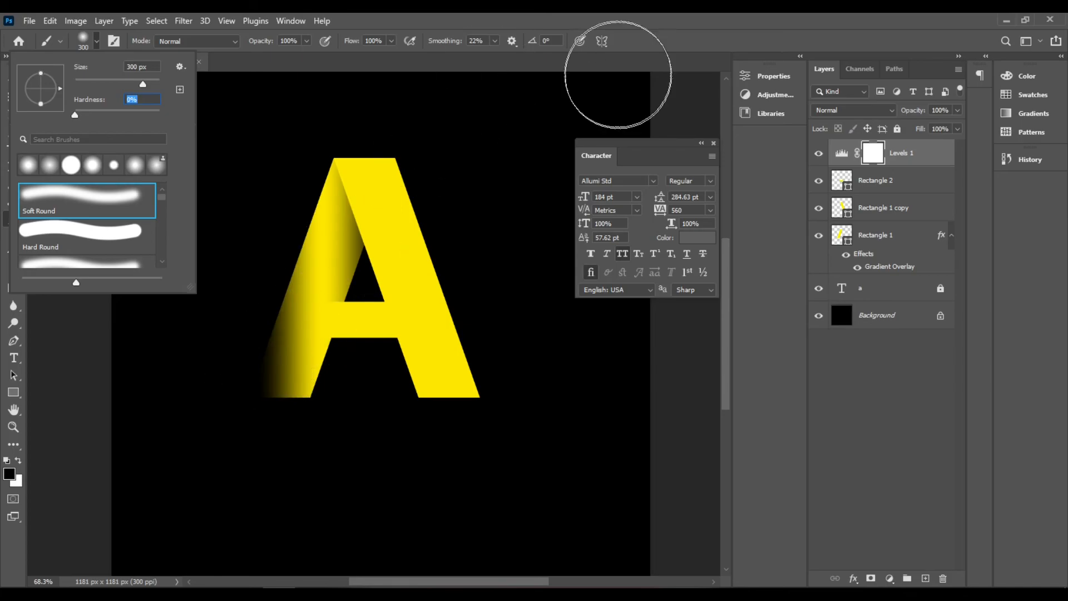
Paint black on the Levels 1 mask over the lower part of the left leg to hide the adjustment there.
{"action": "left_click", "coordinate": [10, 475]}
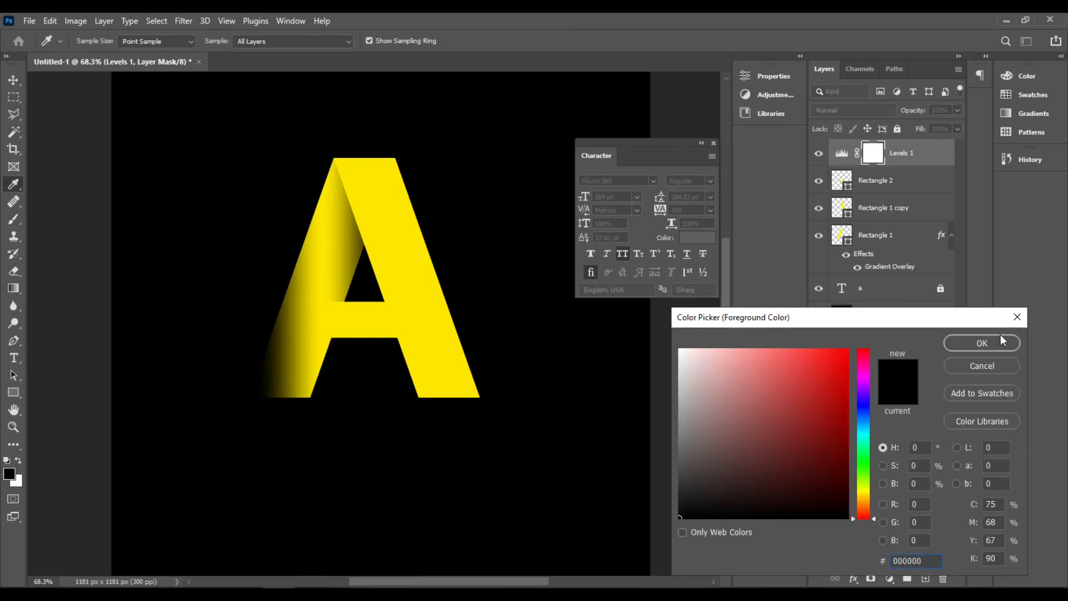
{"action": "left_click", "coordinate": [981, 343]}
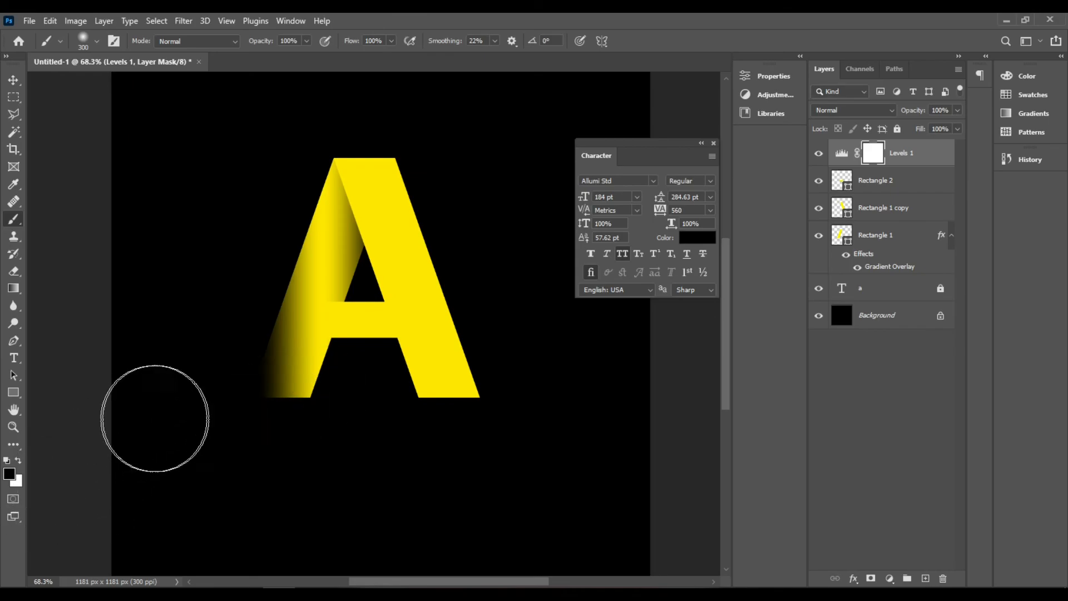
{"action": "key", "text": "x"}
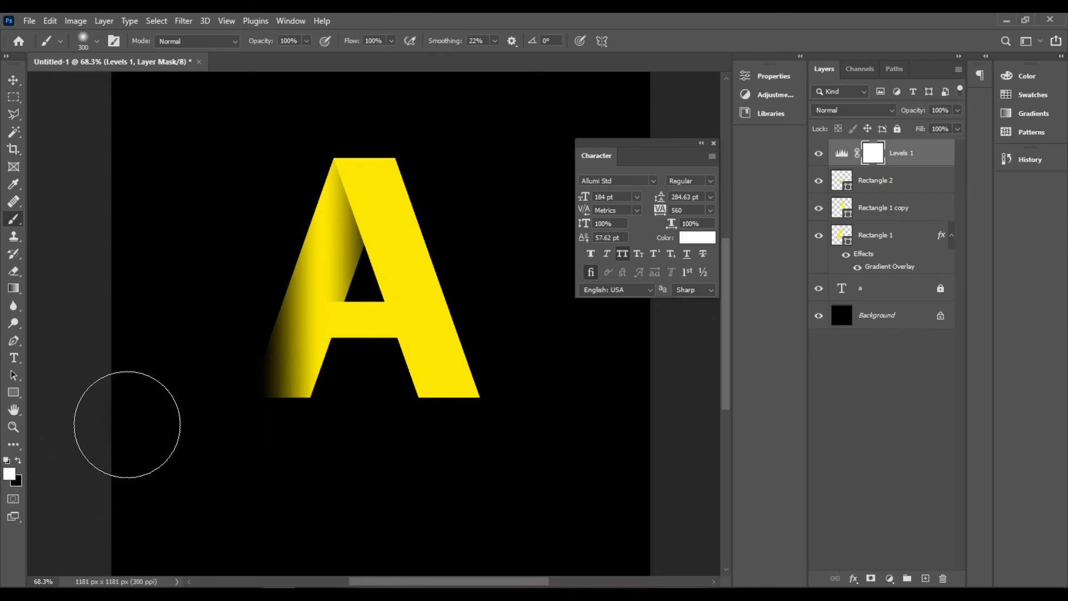
{"action": "key", "text": "x"}
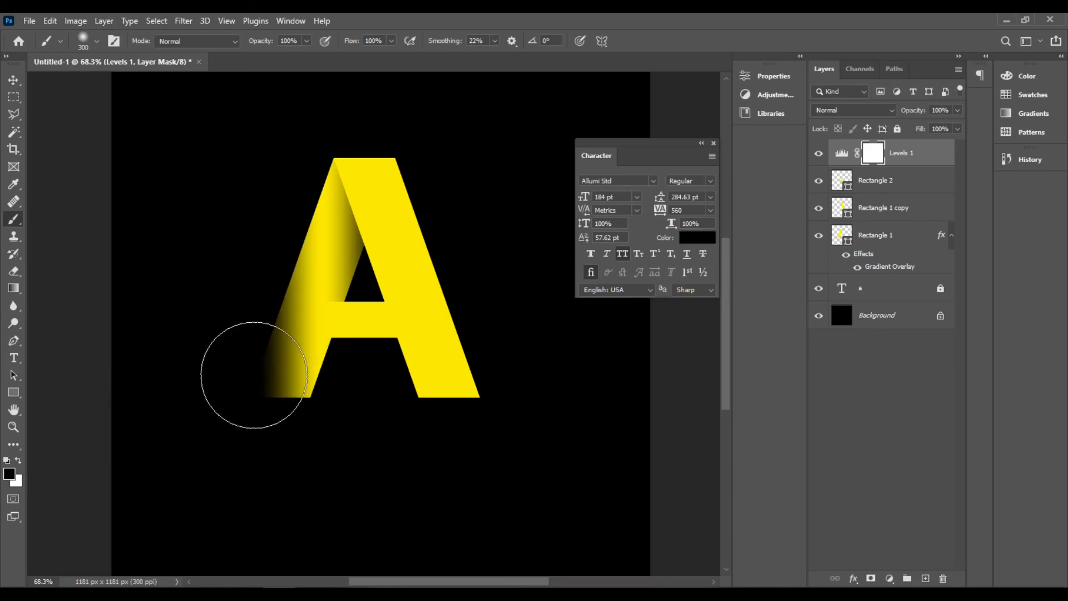
{"action": "left_click", "coordinate": [254, 375]}
{"action": "left_click", "coordinate": [263, 320]}
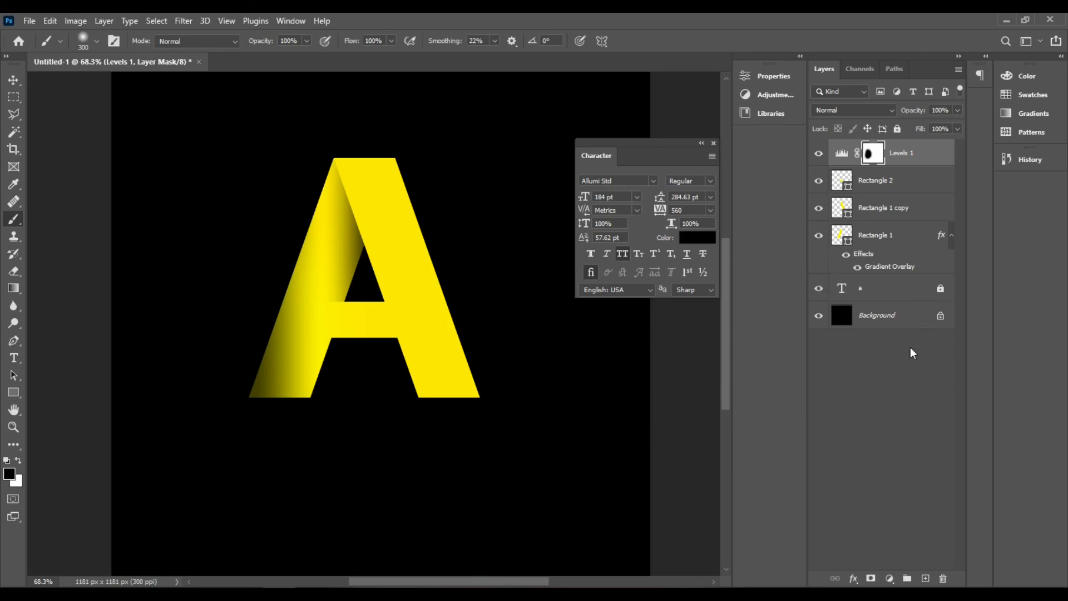
Duplicate the Levels 1 adjustment layer and set the copy's opacity to 77%.
{"action": "key", "text": "ctrl+j"}
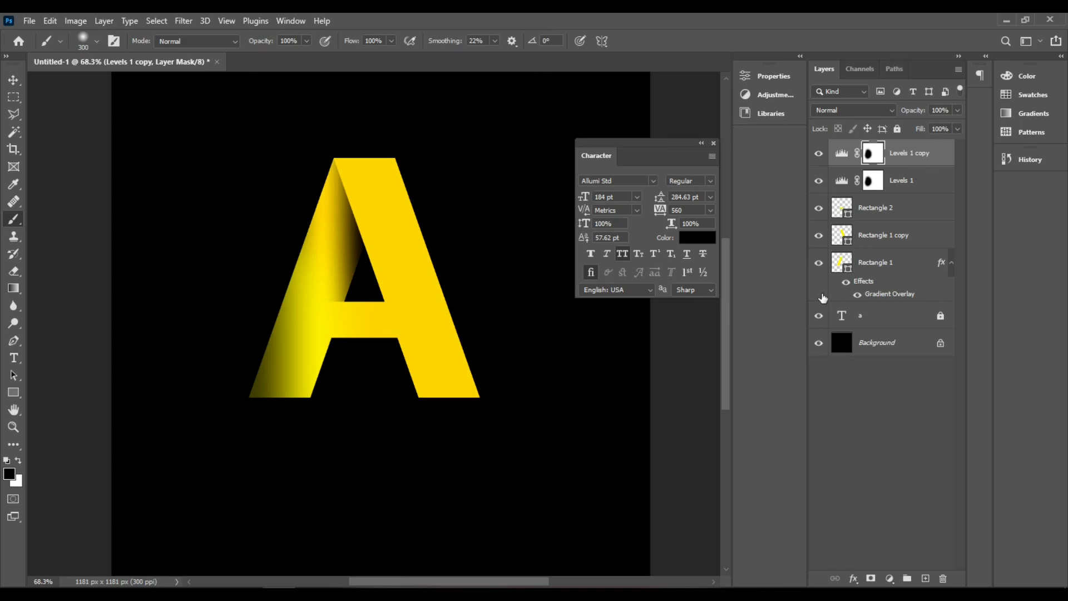
{"action": "left_click", "coordinate": [958, 109]}
{"action": "left_click_drag", "start_coordinate": [959, 125], "coordinate": [941, 128]}
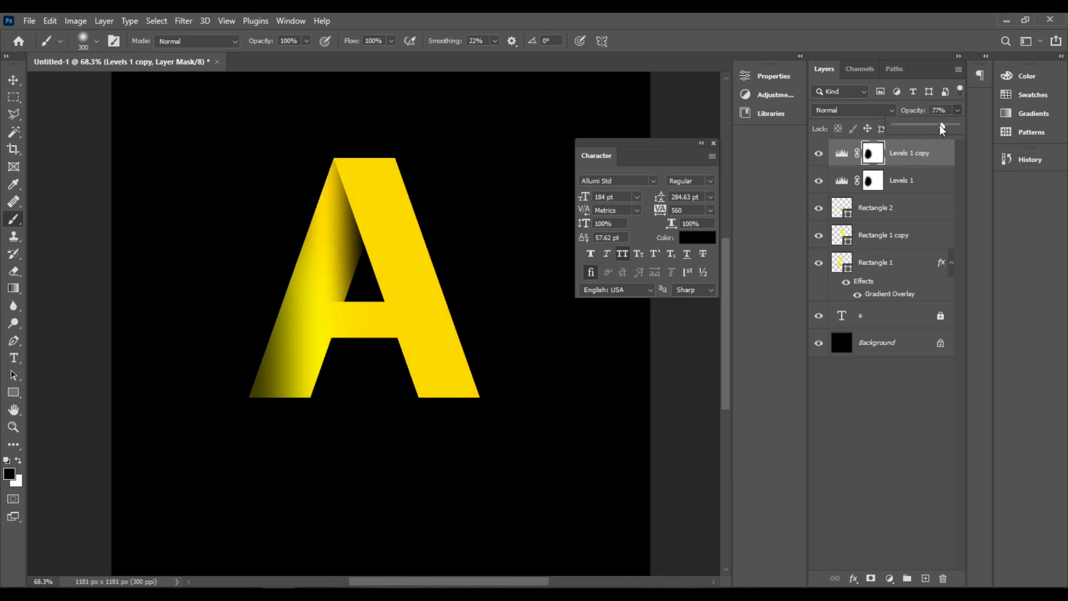
{"action": "left_click_drag", "start_coordinate": [942, 128], "coordinate": [938, 127]}
{"action": "left_click", "coordinate": [944, 111]}
{"action": "type", "text": "77"}
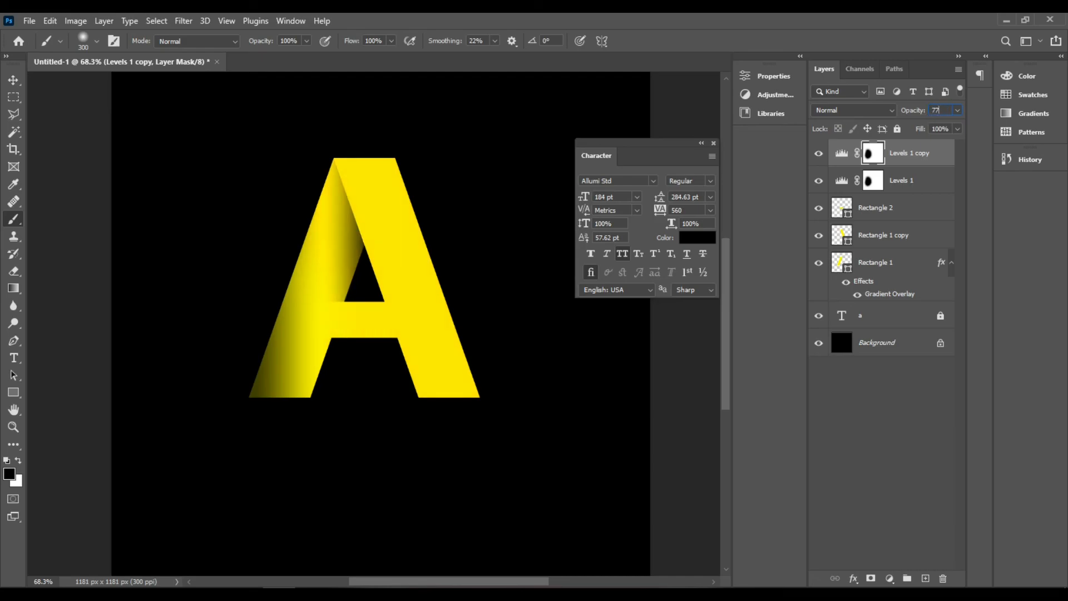